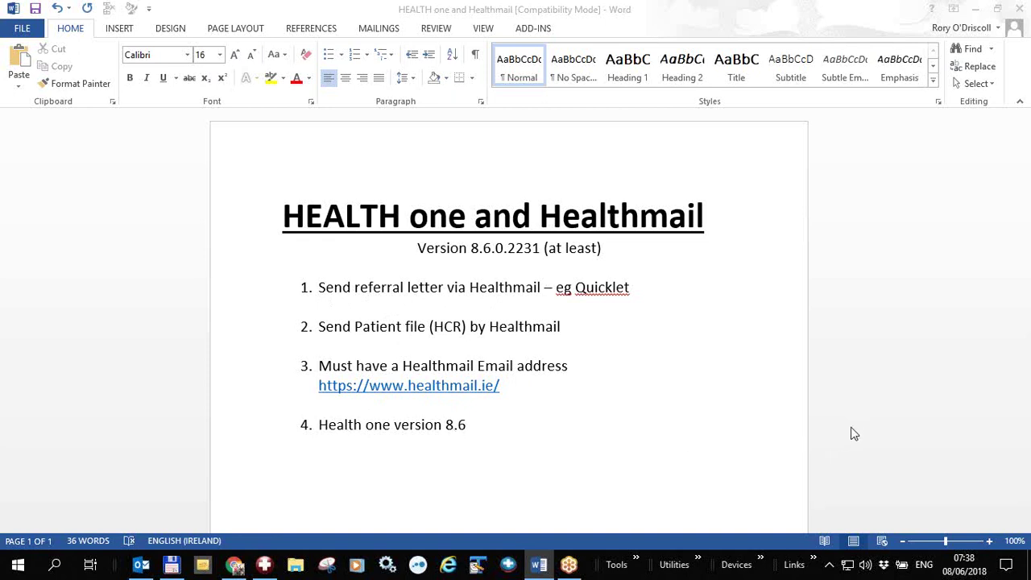
Switch from the Word Healthmail notes to the HEALTH one patient consultation record
{"action": "key", "text": "alt+Tab"}
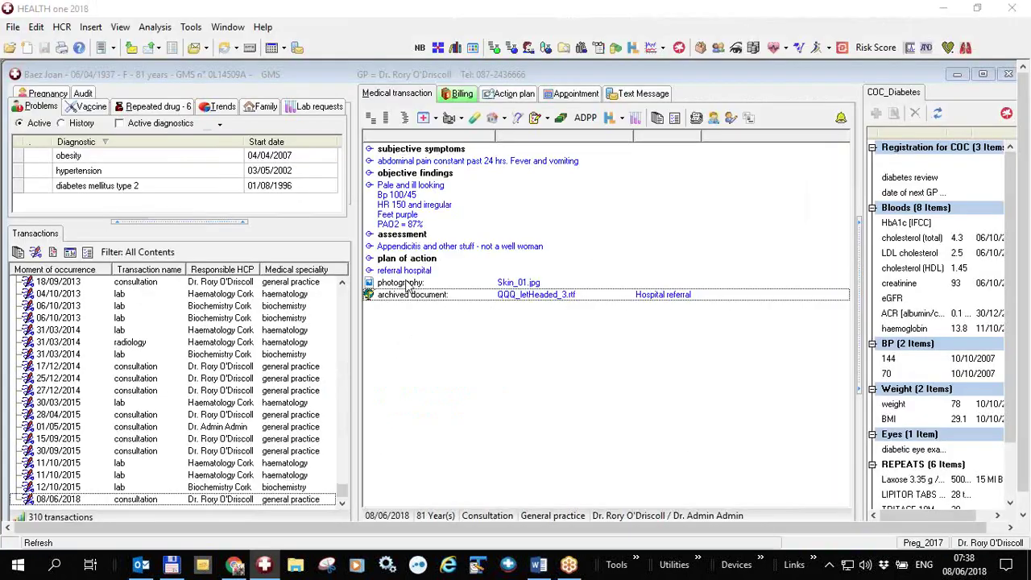
Create a letter from the Surgery5\QQQ_letHeaded_3.cvs template and review it top to bottom
{"action": "left_click", "coordinate": [114, 49]}
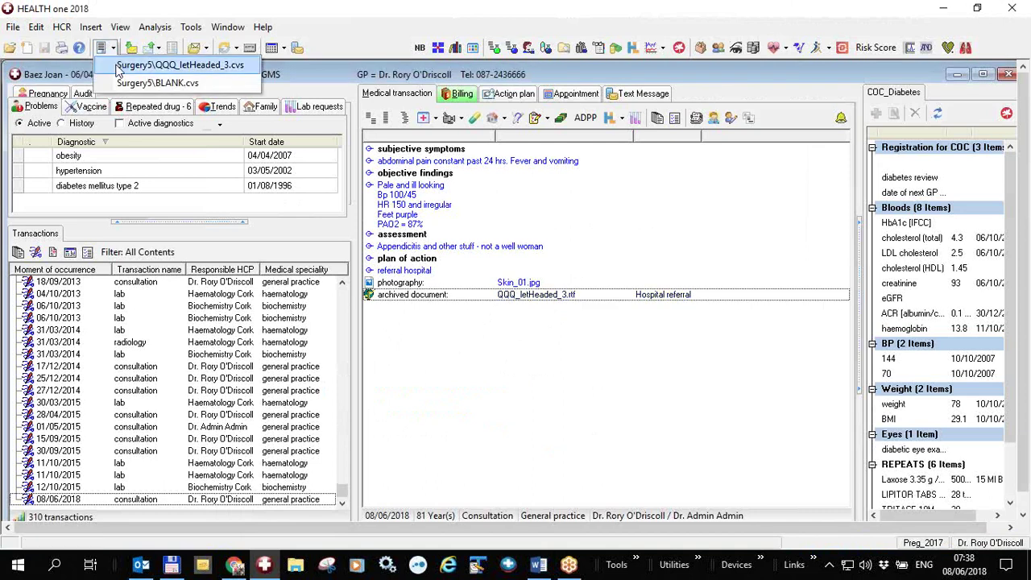
{"action": "left_click", "coordinate": [119, 68]}
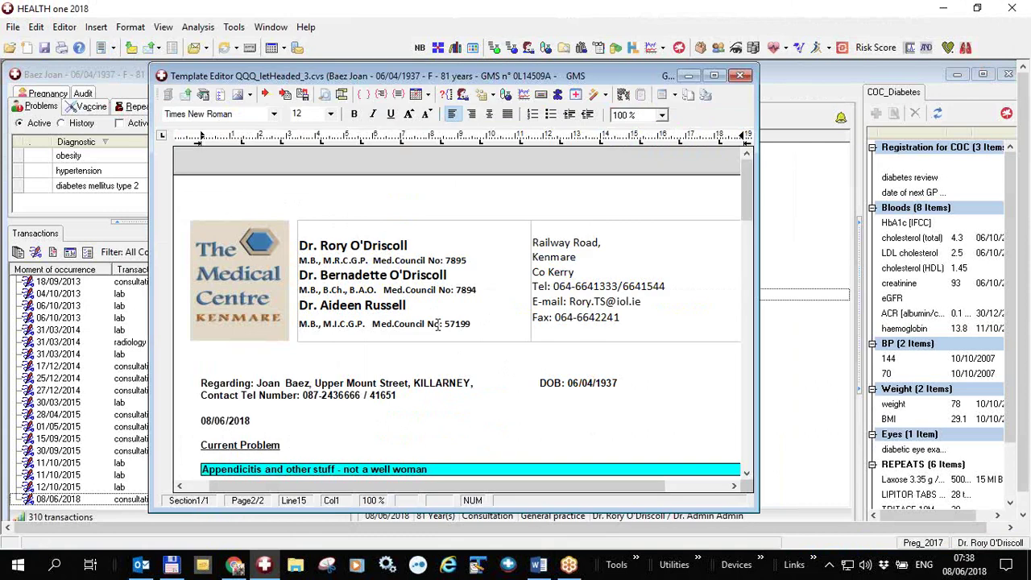
{"action": "scroll", "coordinate": [481, 342], "scroll_direction": "down", "scroll_amount": 3}
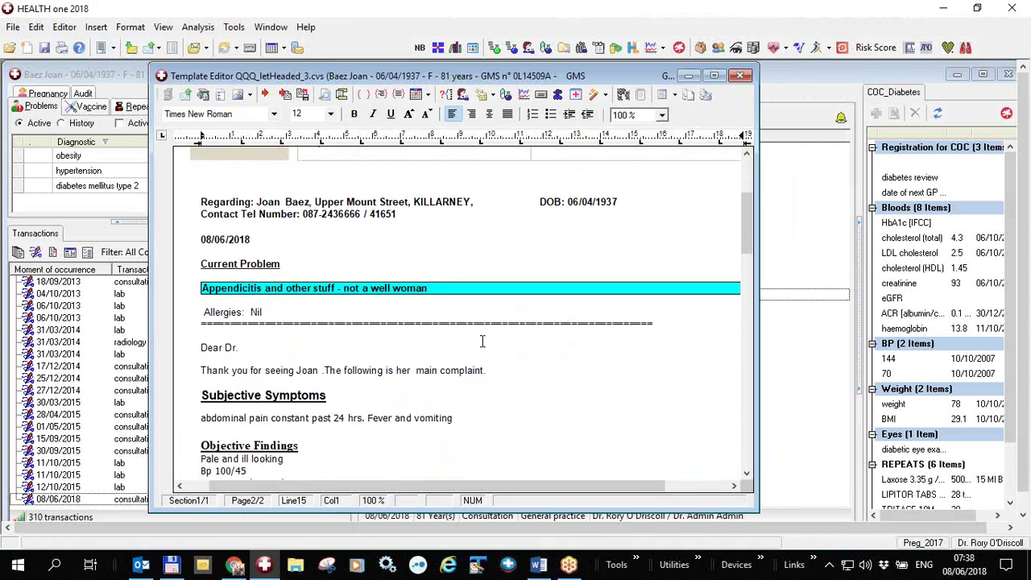
{"action": "scroll", "coordinate": [482, 341], "scroll_direction": "down", "scroll_amount": 7}
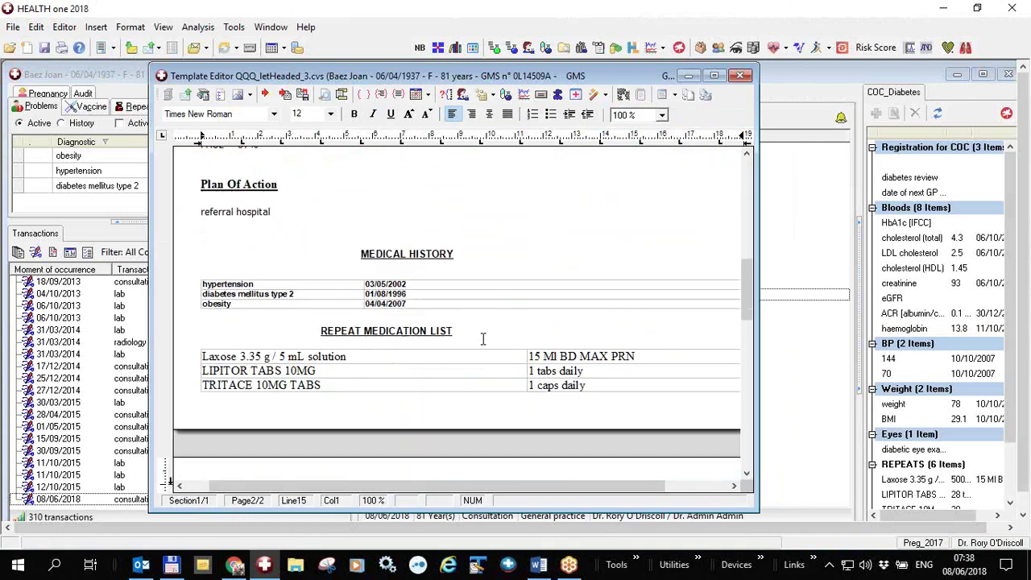
{"action": "scroll", "coordinate": [483, 338], "scroll_direction": "down", "scroll_amount": 3}
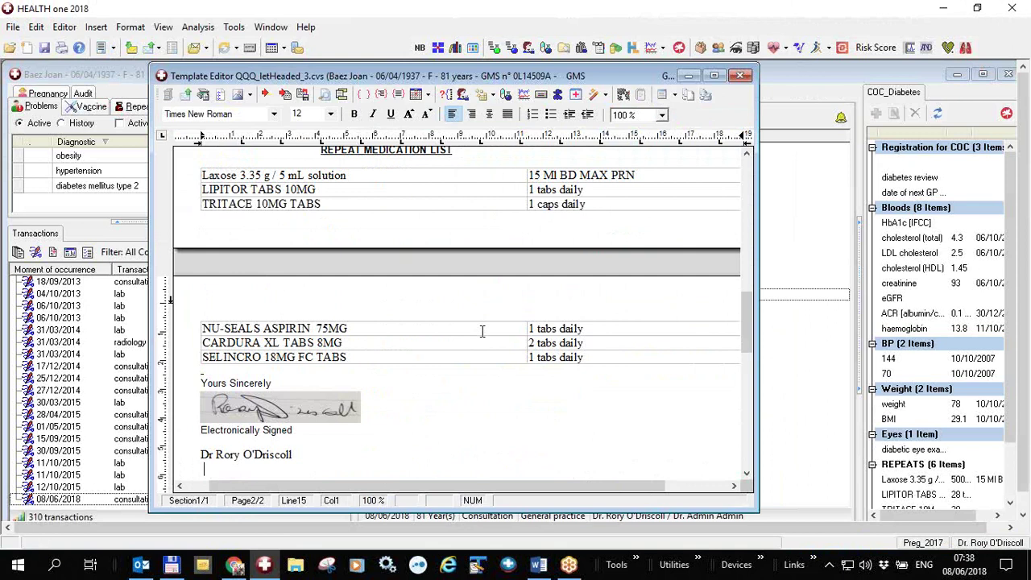
{"action": "scroll", "coordinate": [352, 312], "scroll_direction": "up", "scroll_amount": 5}
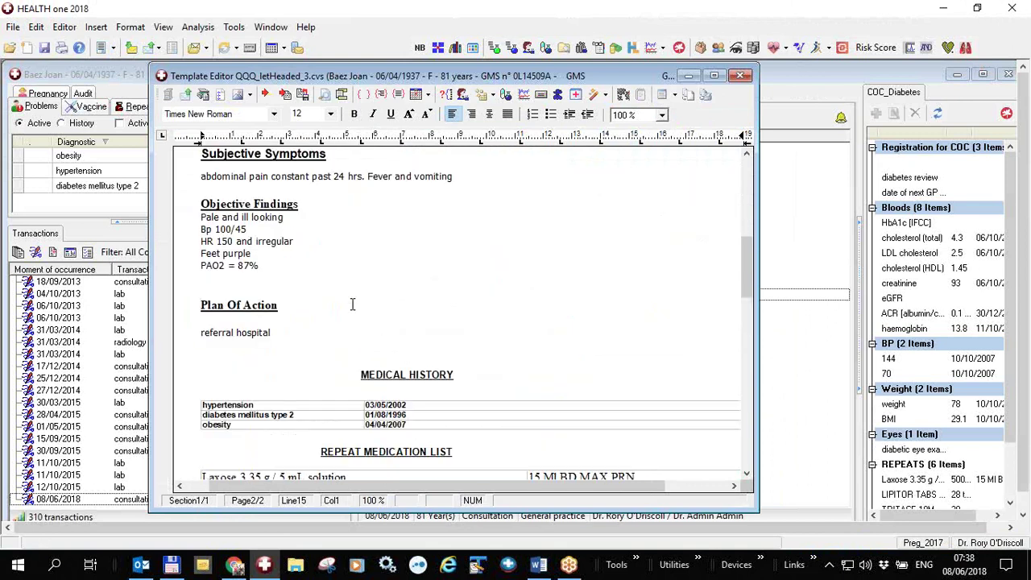
{"action": "scroll", "coordinate": [351, 304], "scroll_direction": "up", "scroll_amount": 8}
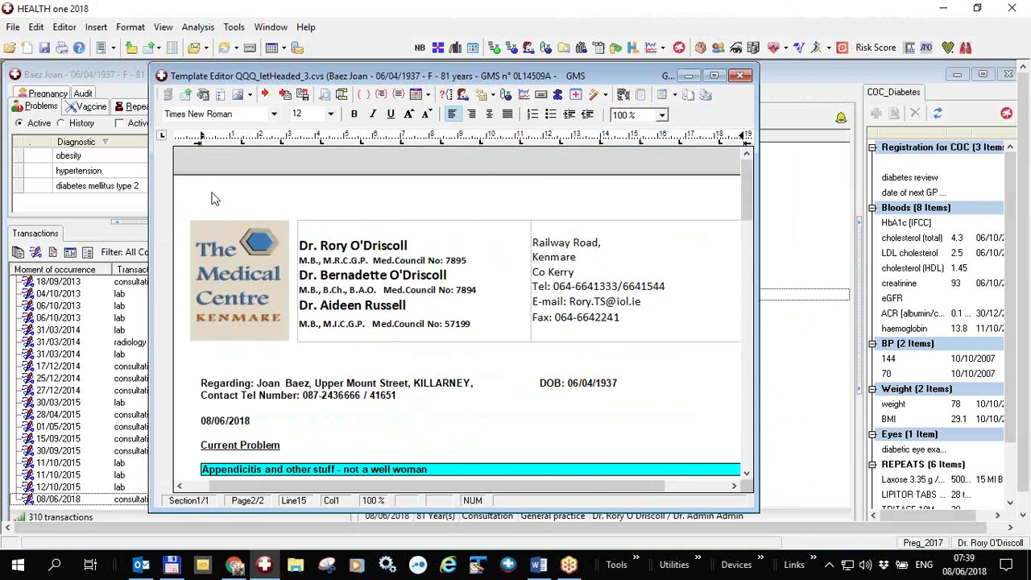
{"action": "left_click", "coordinate": [186, 95]}
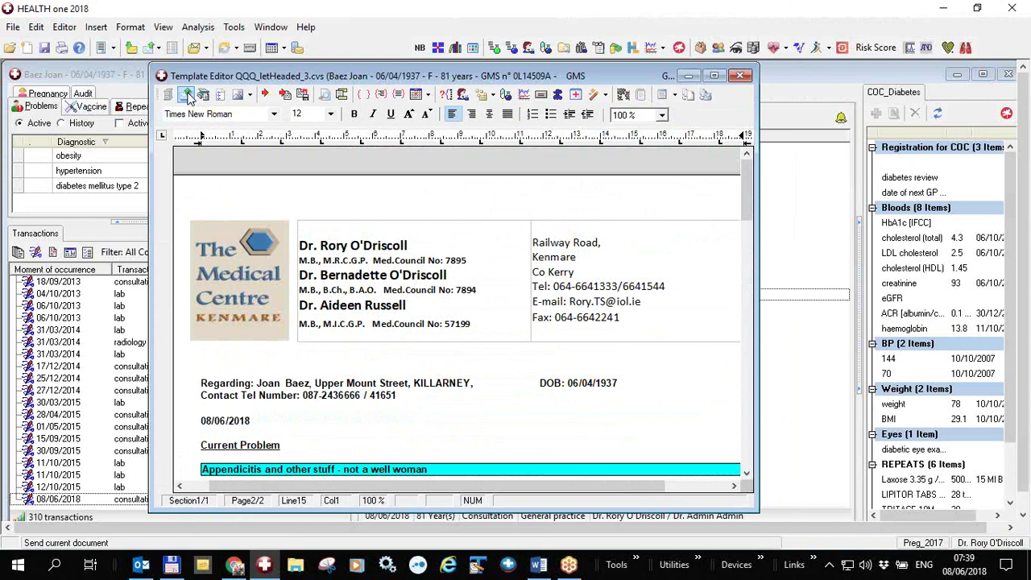
Send the letter by HealthMail as a new message with QQQ_letHeaded_3.pdf attached
{"action": "left_click", "coordinate": [187, 95]}
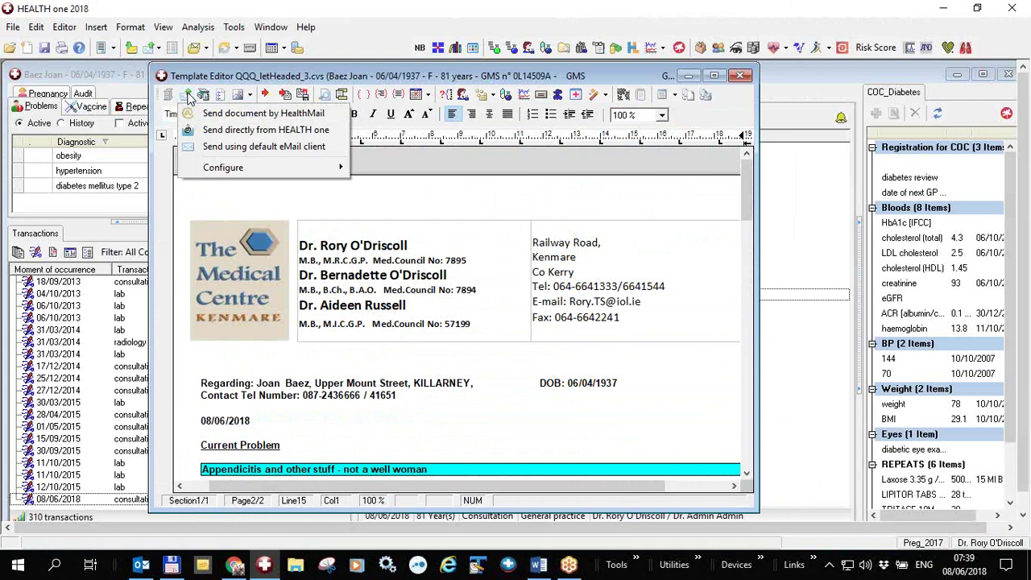
{"action": "left_click", "coordinate": [211, 118]}
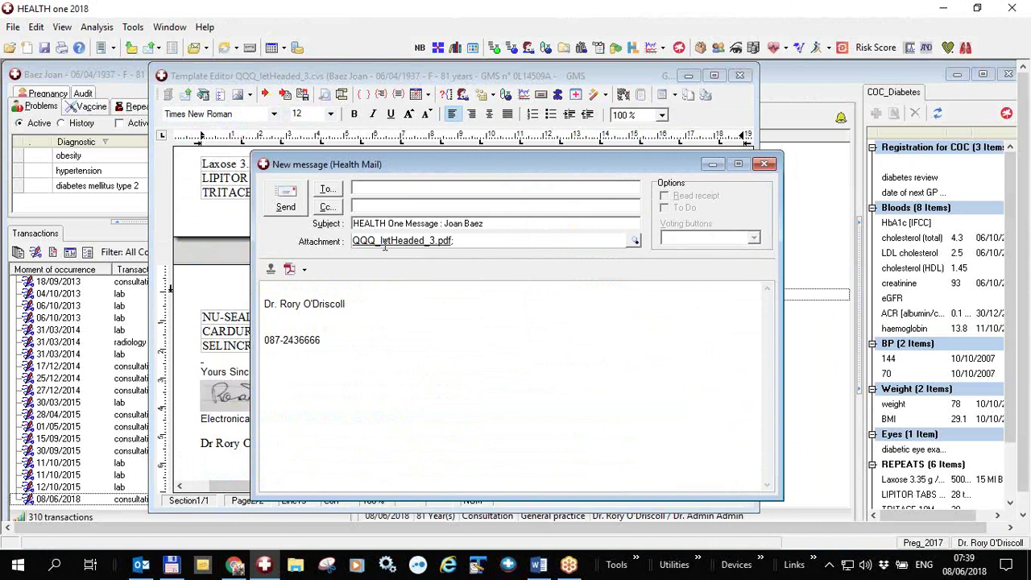
Address the message to the second doctor found by searching 'rory' in the address book
{"action": "type", "text": "rory"}
{"action": "key", "text": "BackSpace"}
{"action": "key", "text": "BackSpace"}
{"action": "key", "text": "BackSpace"}
{"action": "key", "text": "BackSpace"}
{"action": "left_click", "coordinate": [330, 192]}
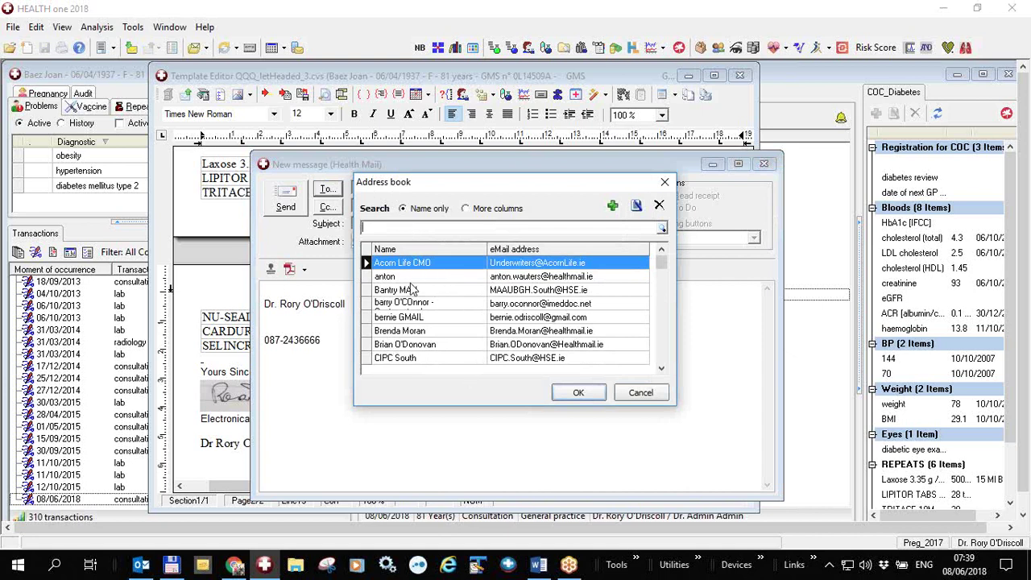
{"action": "left_click", "coordinate": [401, 229]}
{"action": "type", "text": "rory"}
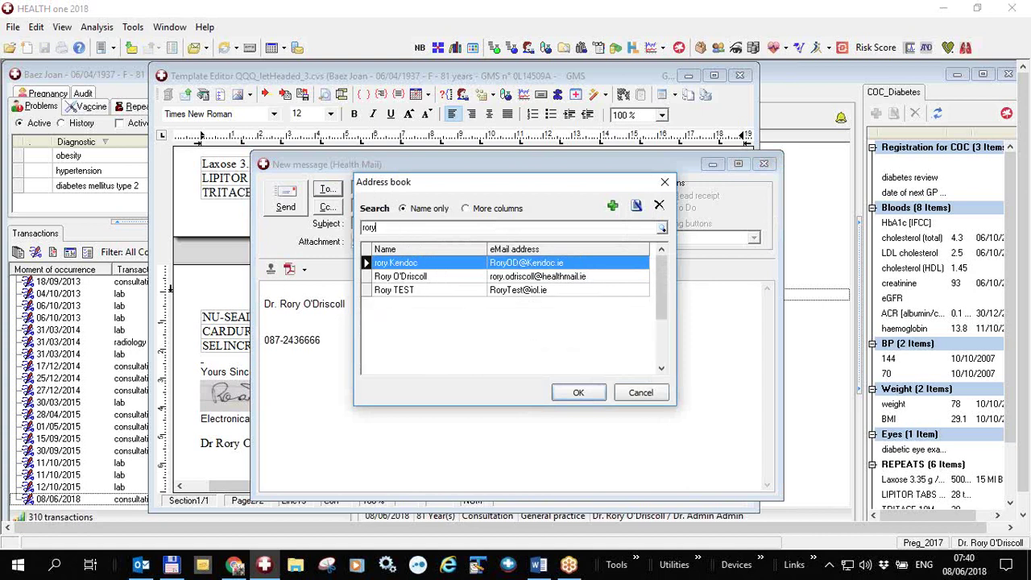
{"action": "key", "text": "Down"}
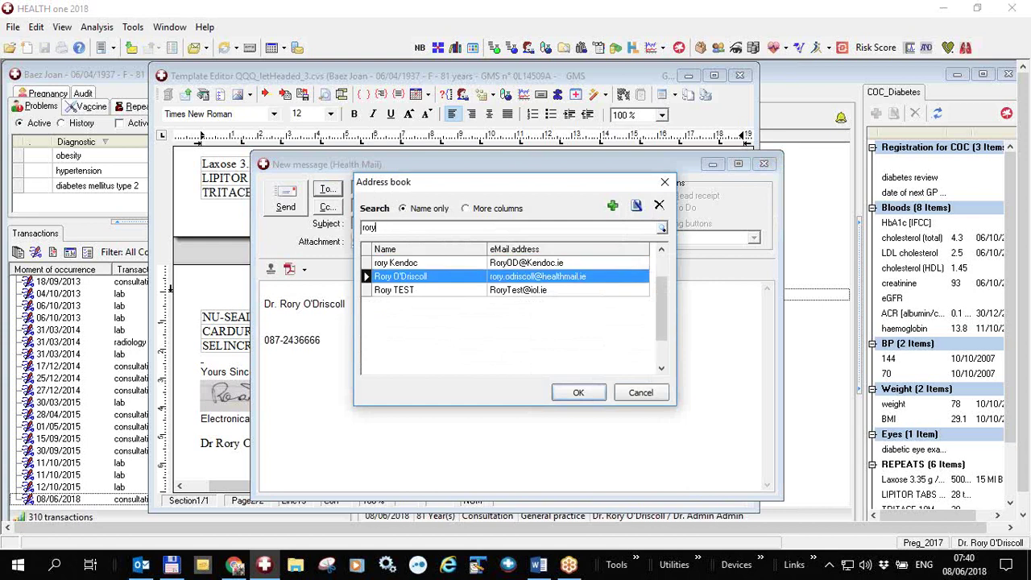
{"action": "left_click", "coordinate": [586, 392]}
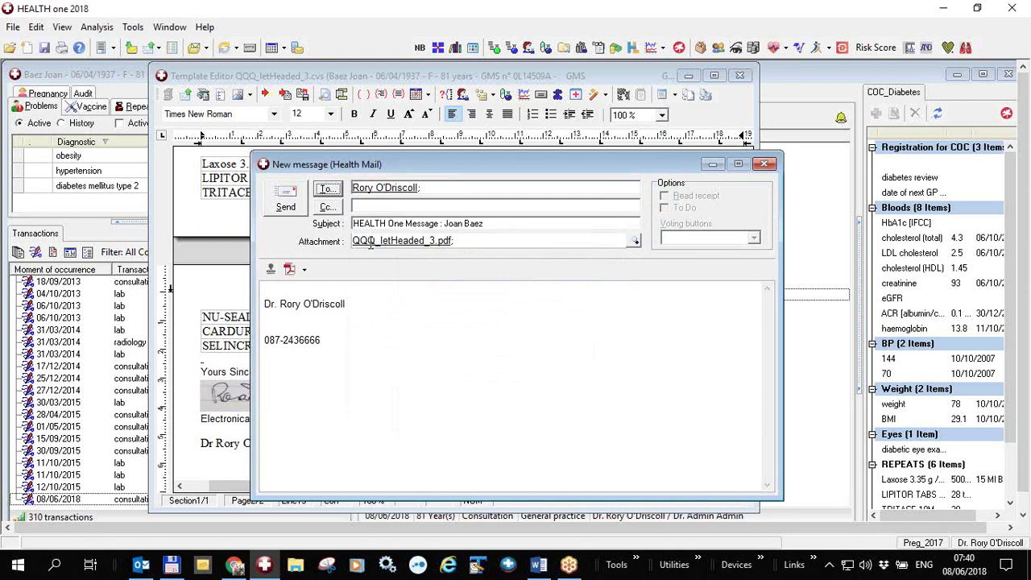
{"action": "left_click", "coordinate": [634, 242]}
Close the letter preview and add blank lines at the top of the message body
{"action": "mouse_move", "coordinate": [739, 154]}
{"action": "left_mouse_down"}
{"action": "mouse_move", "coordinate": [740, 322]}
{"action": "mouse_move", "coordinate": [740, 88]}
{"action": "left_mouse_up"}
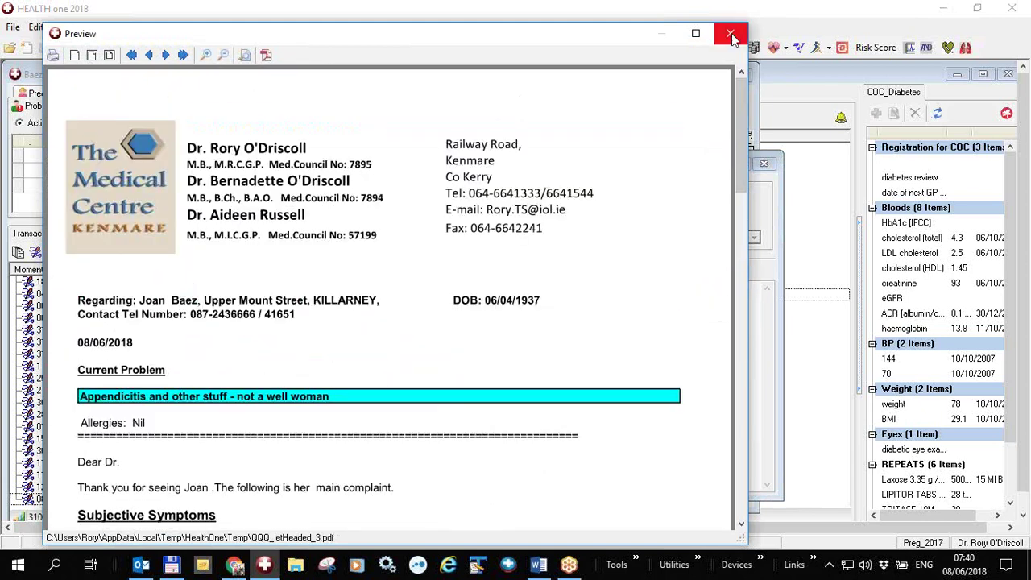
{"action": "left_click", "coordinate": [730, 33]}
{"action": "left_click", "coordinate": [311, 290]}
{"action": "key", "text": "Return"}
{"action": "key", "text": "Up"}
{"action": "type", "text": "Dear Dr."}
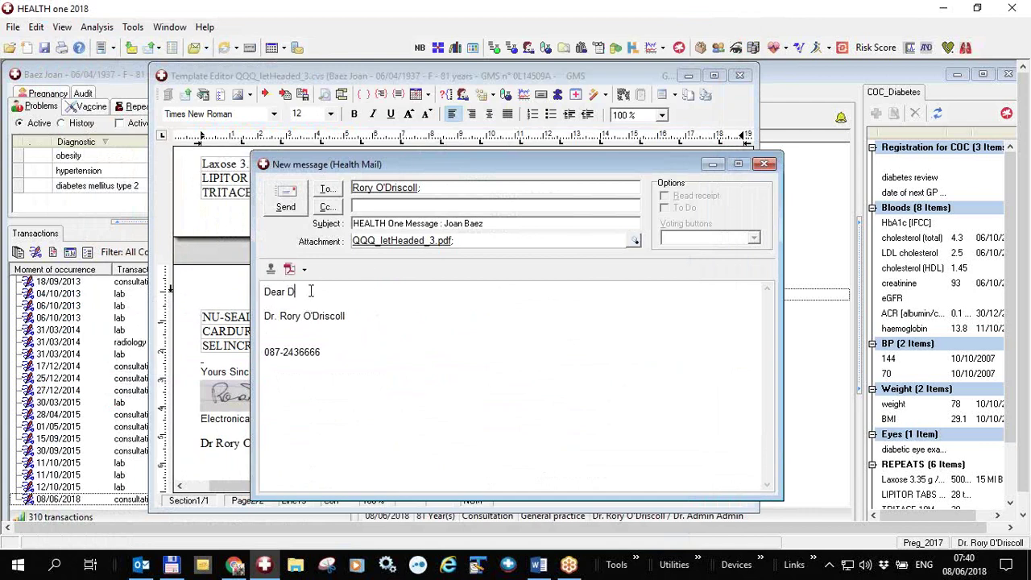
{"action": "key", "text": "shift+Home"}
{"action": "key", "text": "BackSpace"}
{"action": "left_click", "coordinate": [272, 272]}
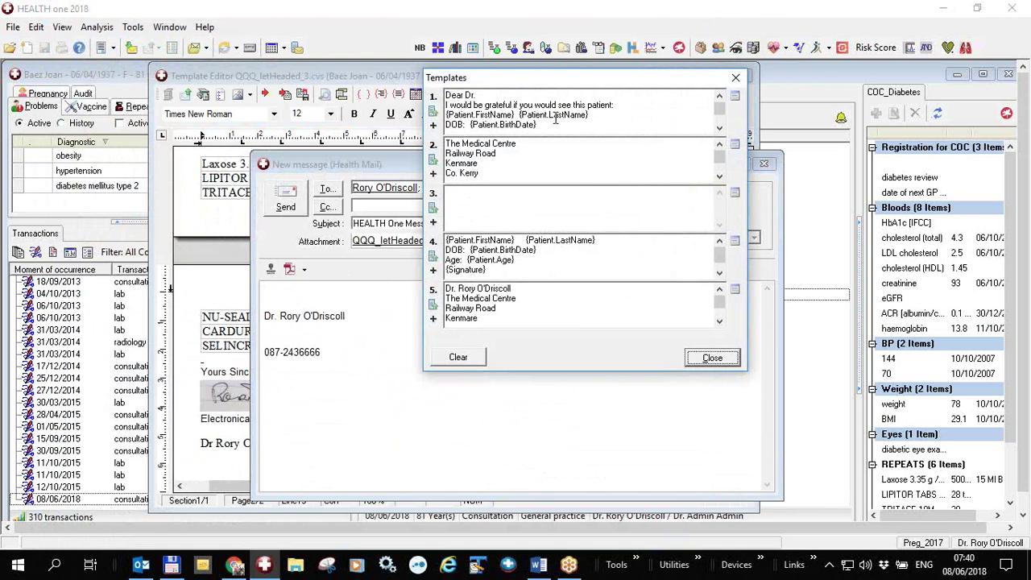
Insert template 1's referral text with patient name and DOB into the message body
{"action": "left_click", "coordinate": [434, 112]}
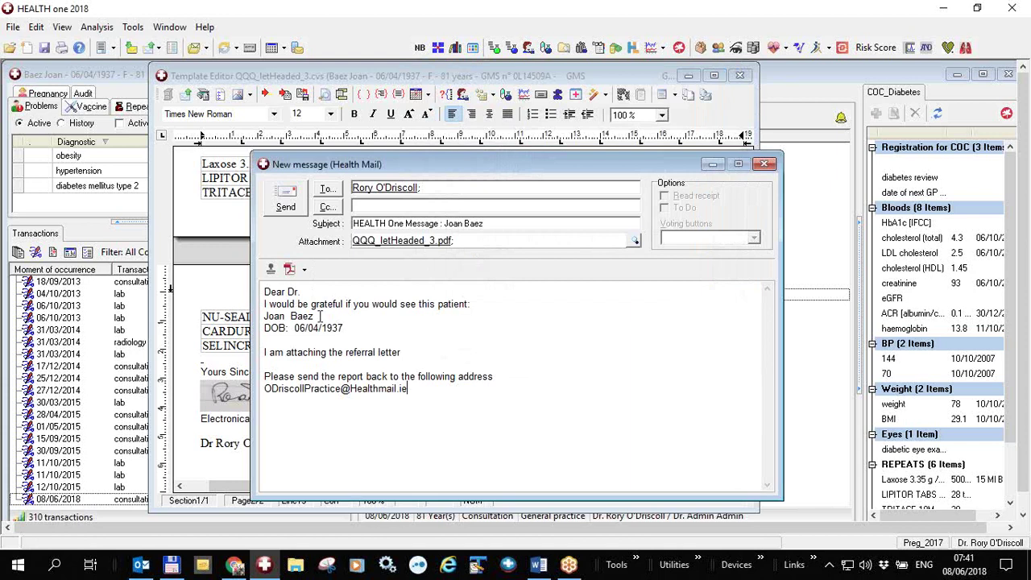
{"action": "left_click", "coordinate": [304, 271]}
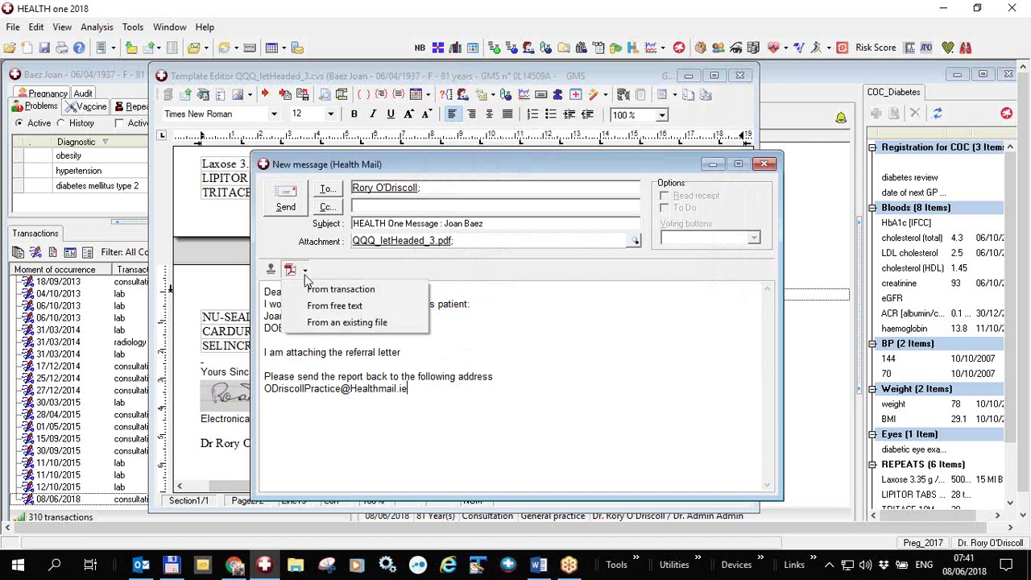
Review the 12/10/2015 biochemistry and 11/10/2015 HbA1c lab results among the patient's transactions
{"action": "left_click", "coordinate": [310, 293]}
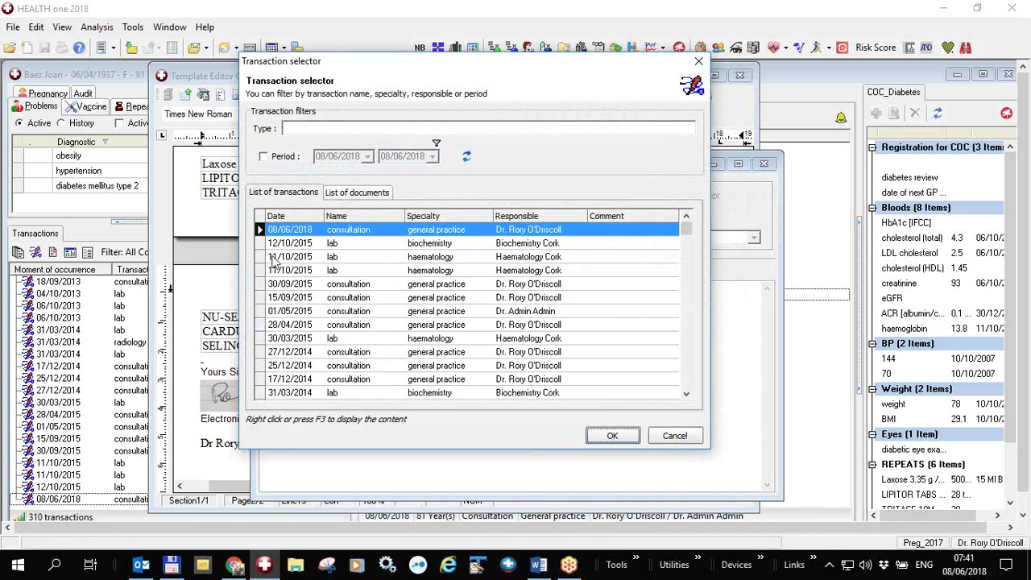
{"action": "left_click_drag", "start_coordinate": [259, 242], "coordinate": [259, 270]}
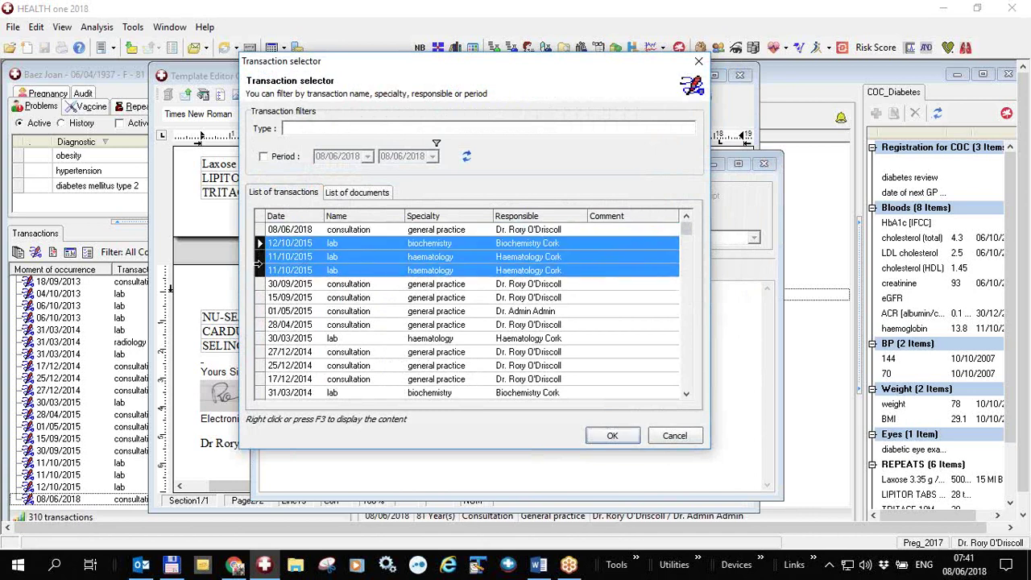
{"action": "left_click", "coordinate": [360, 246]}
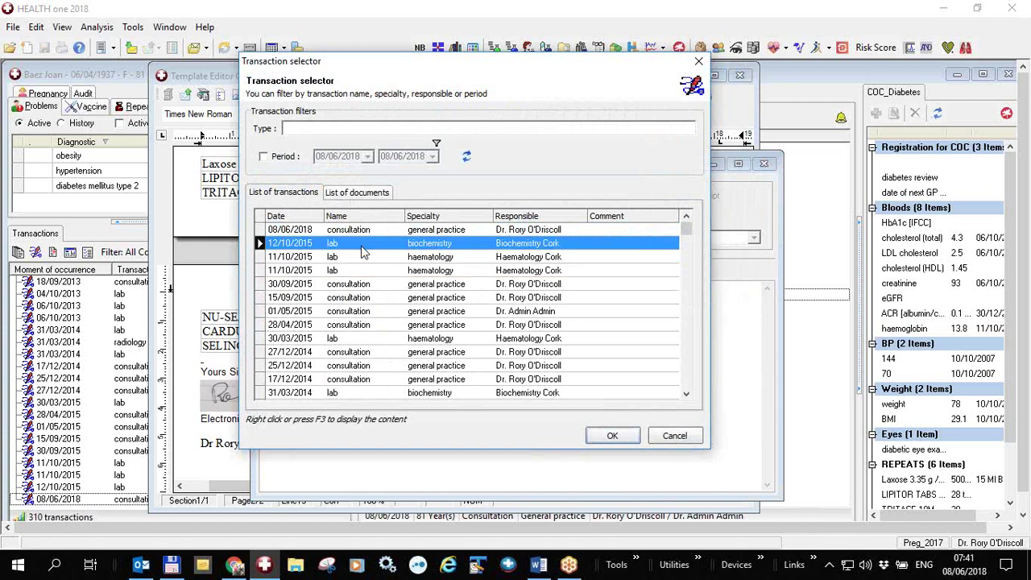
{"action": "right_click", "coordinate": [406, 249]}
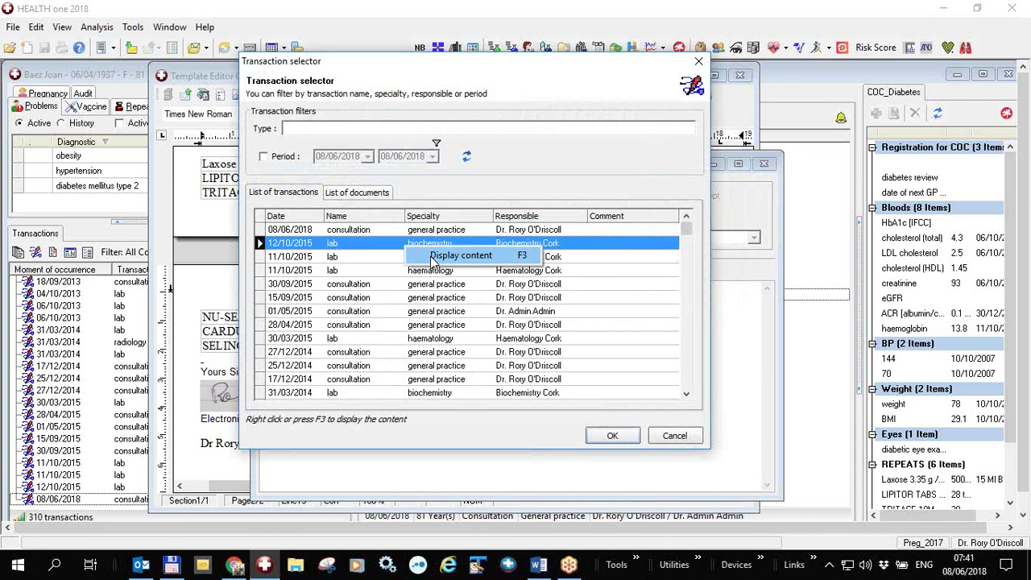
{"action": "left_click", "coordinate": [435, 256]}
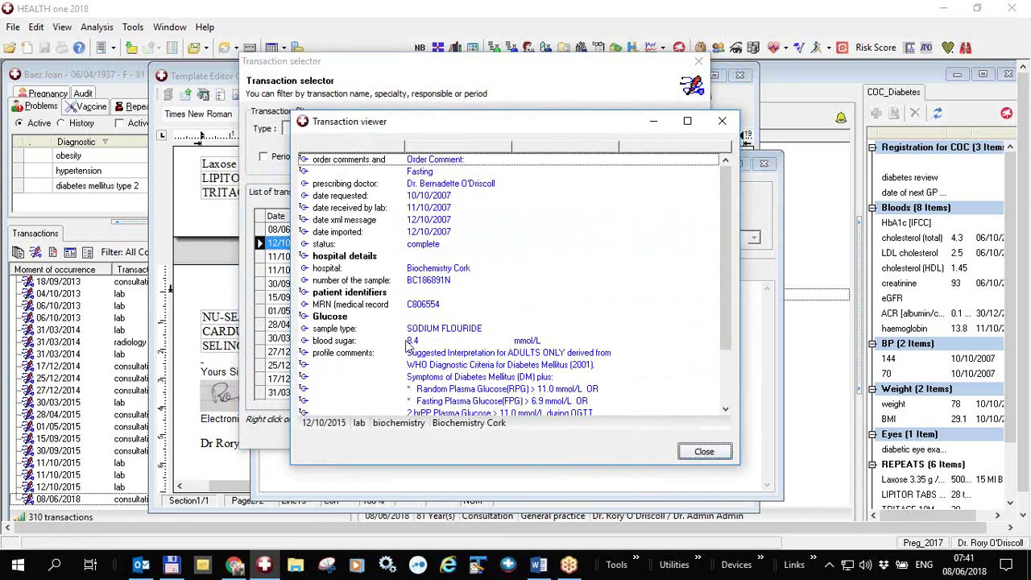
{"action": "left_click", "coordinate": [704, 452]}
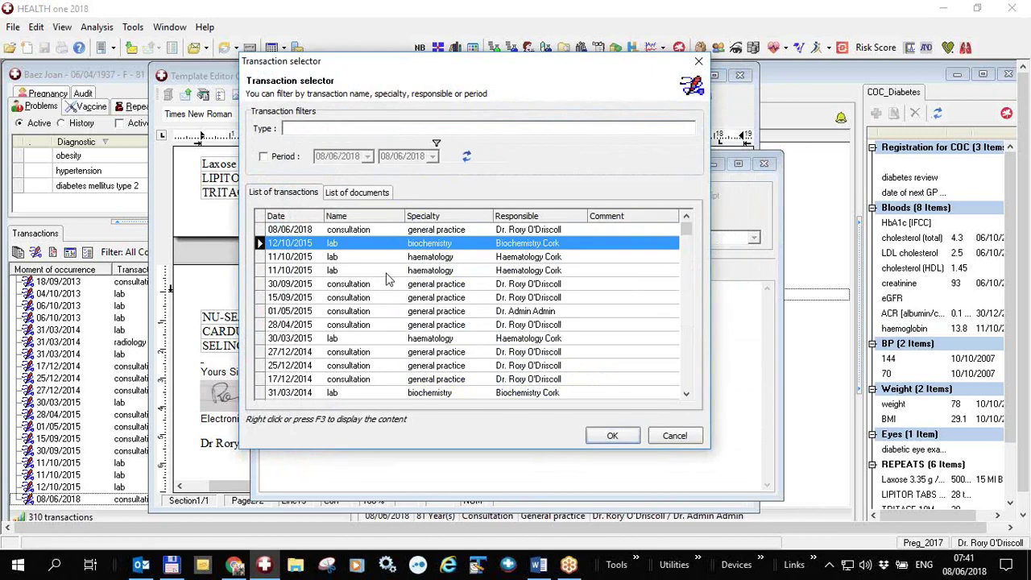
{"action": "left_click", "coordinate": [384, 259]}
{"action": "right_click", "coordinate": [384, 265]}
{"action": "left_click", "coordinate": [435, 268]}
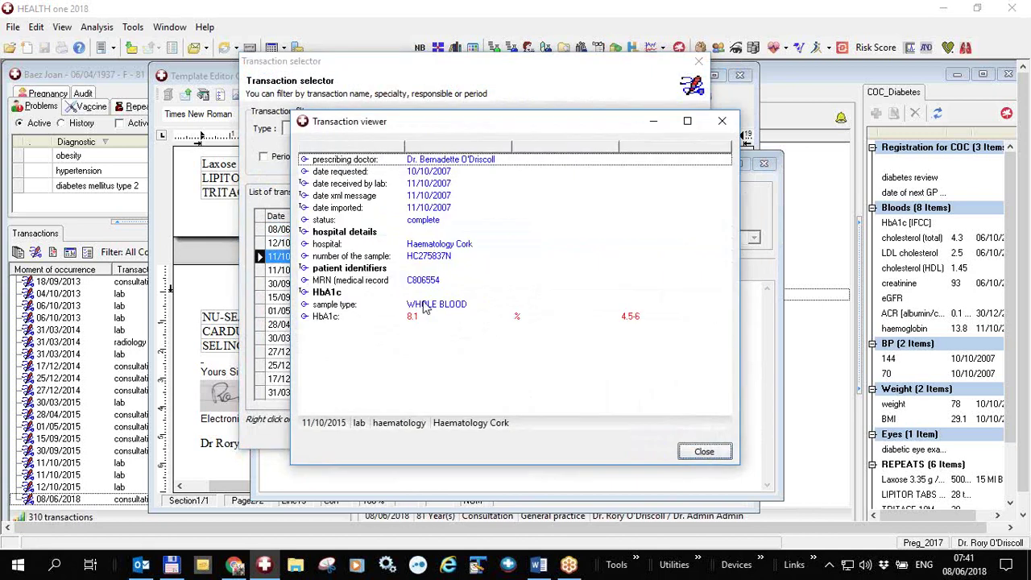
{"action": "left_click", "coordinate": [689, 453]}
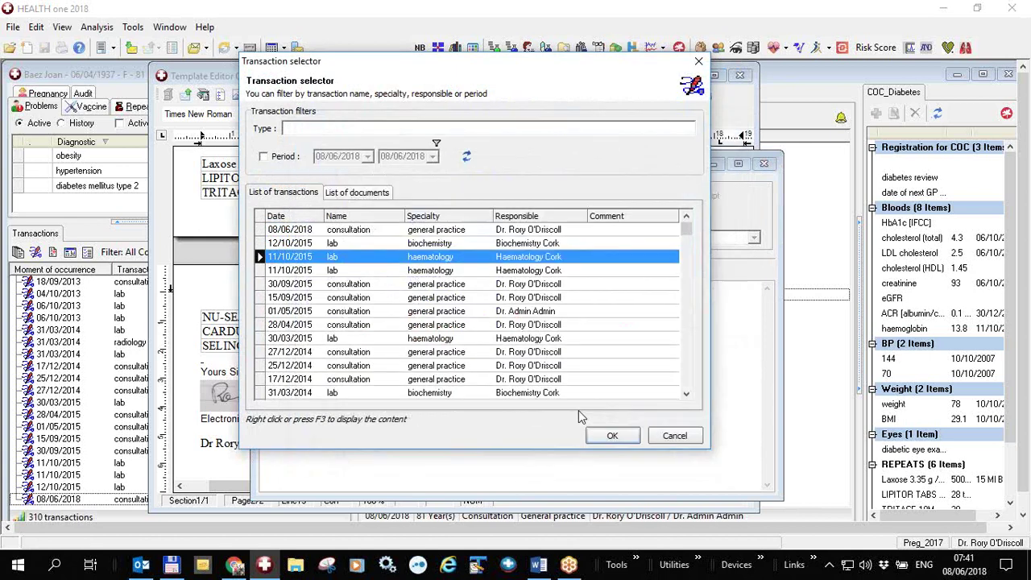
Attach both October 2015 lab transactions to the message as Transactions20151012.pdf
{"action": "left_click", "coordinate": [257, 229]}
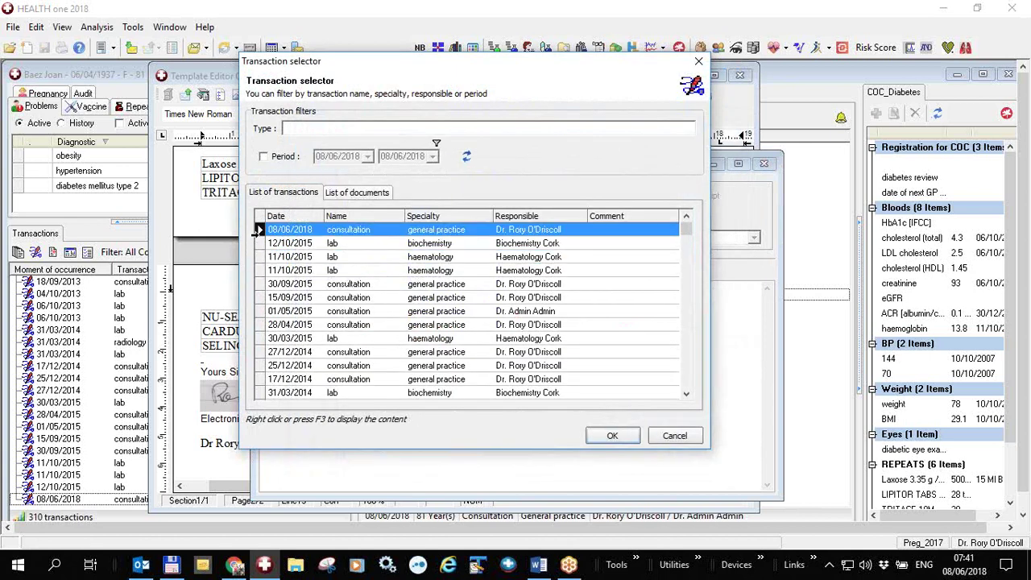
{"action": "left_click", "coordinate": [262, 244]}
{"action": "left_click", "coordinate": [259, 255], "text": "shift"}
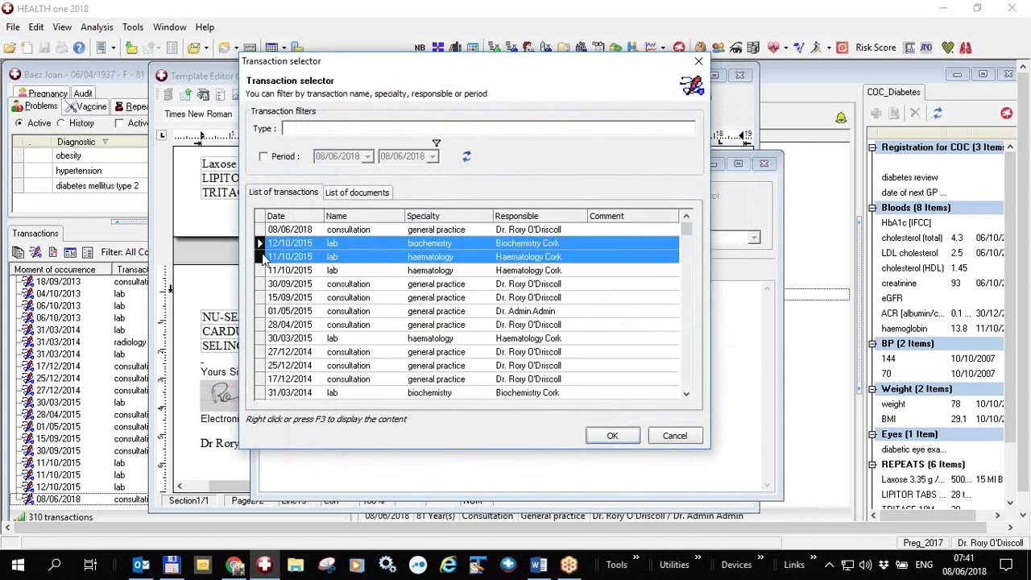
{"action": "left_click", "coordinate": [606, 434]}
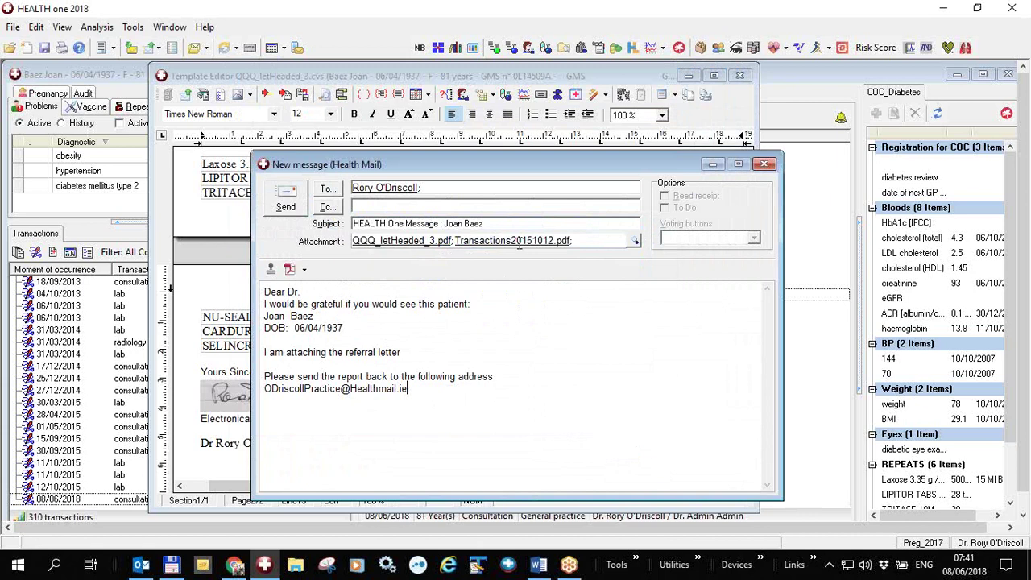
{"action": "left_click", "coordinate": [305, 270]}
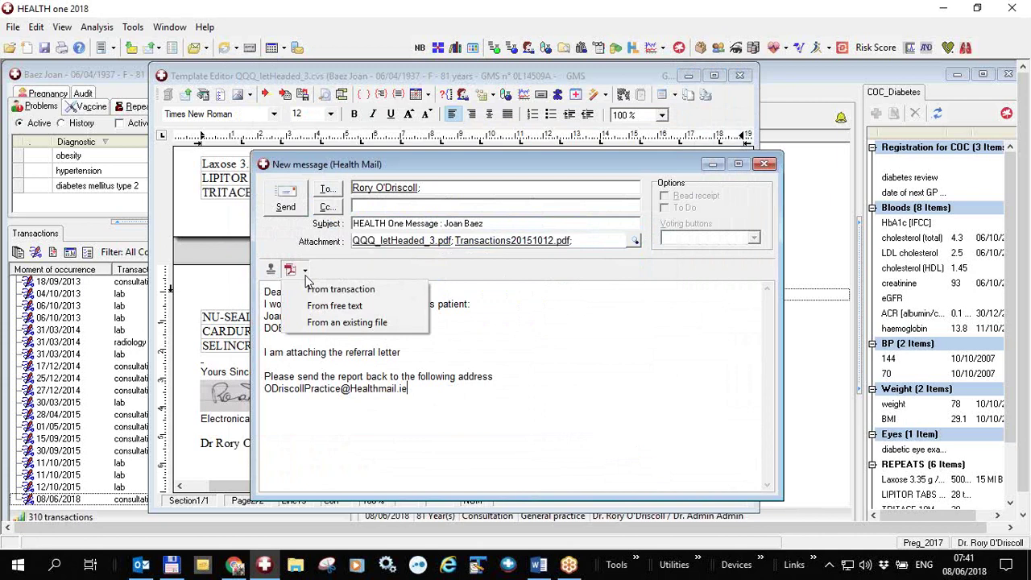
List the patient's archived documents, preview the Skin_01.jpg photo and keep it selected
{"action": "left_click", "coordinate": [308, 289]}
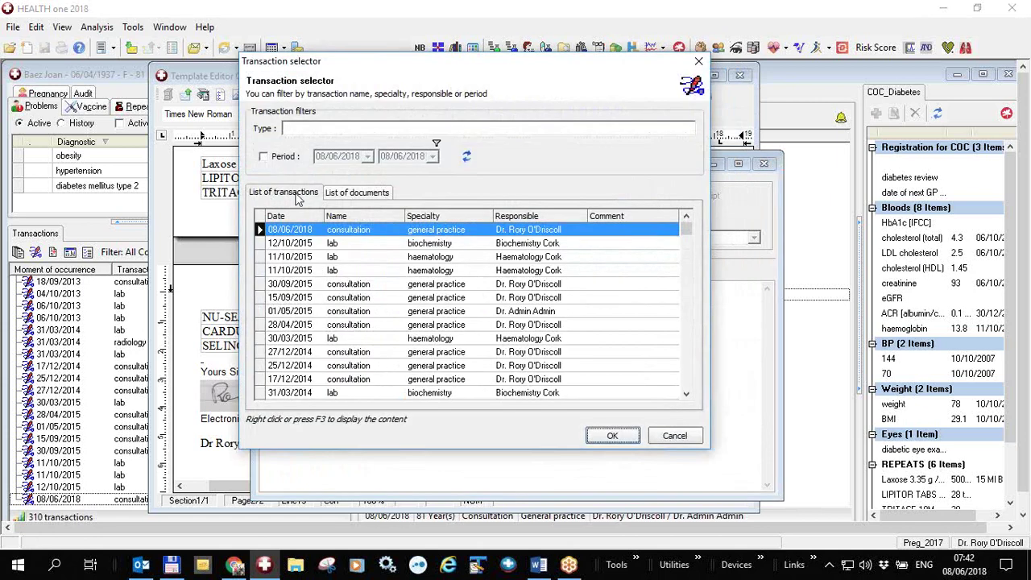
{"action": "left_click", "coordinate": [373, 198]}
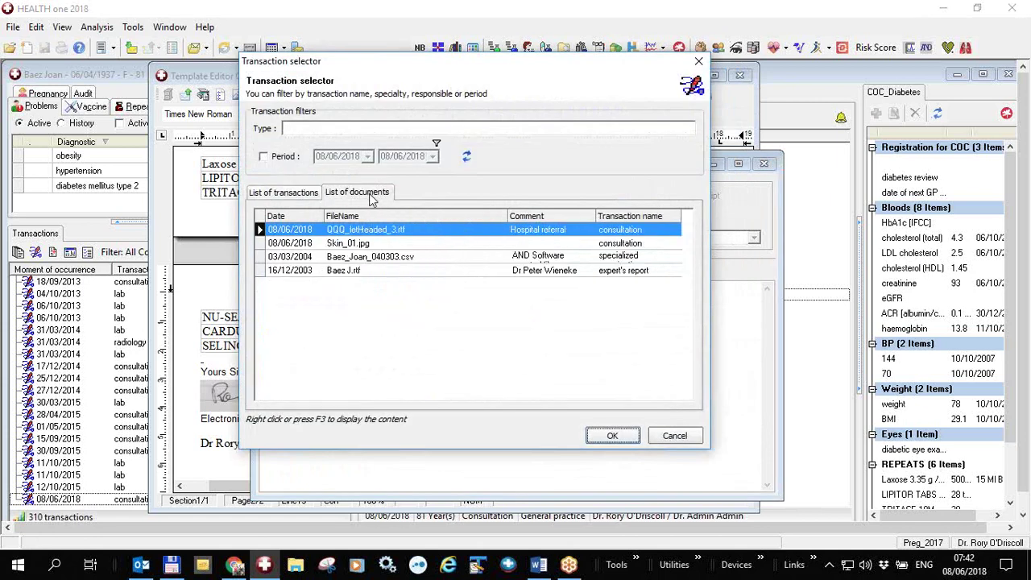
{"action": "left_click", "coordinate": [381, 272]}
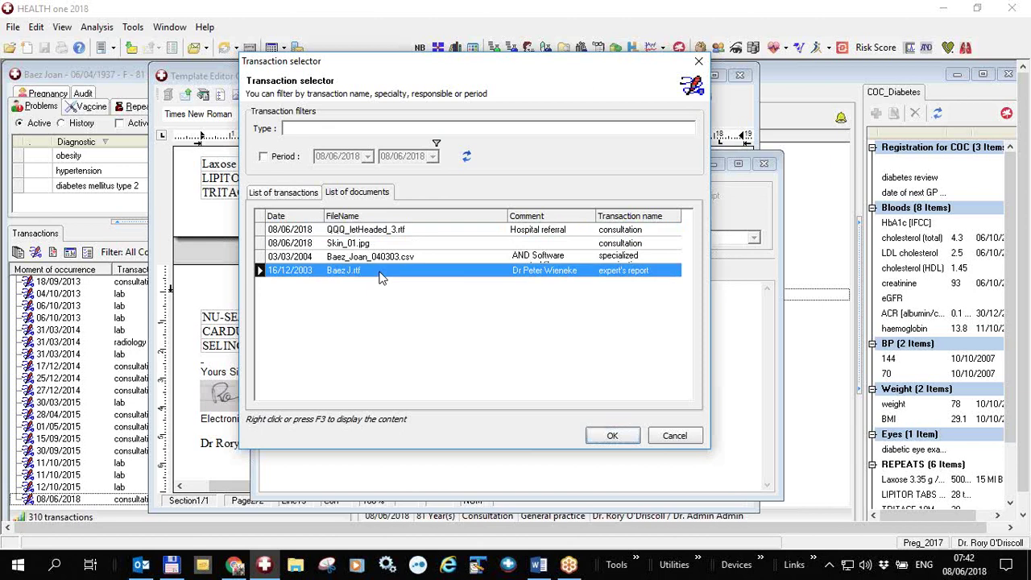
{"action": "right_click", "coordinate": [381, 277]}
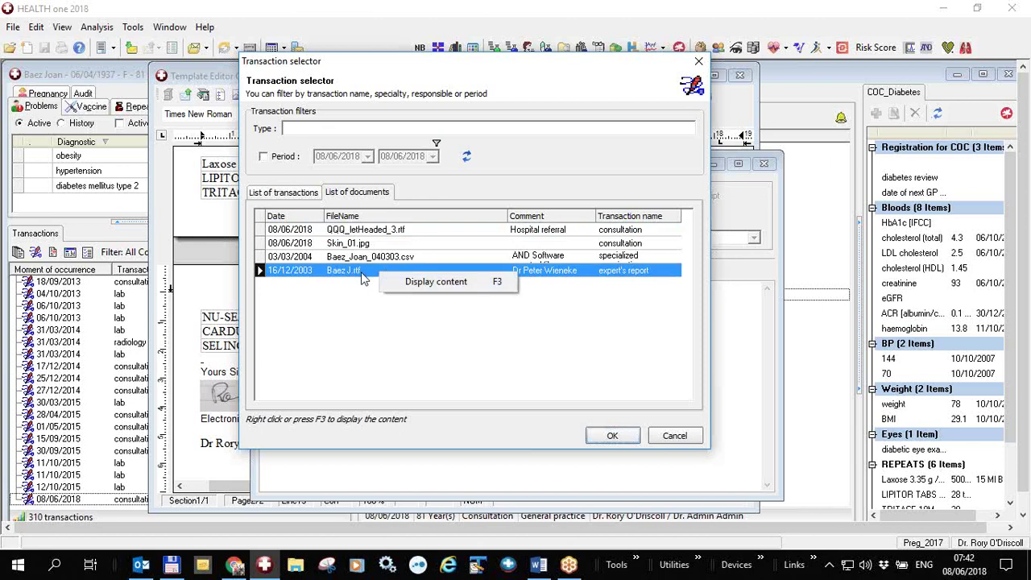
{"action": "left_click", "coordinate": [362, 277]}
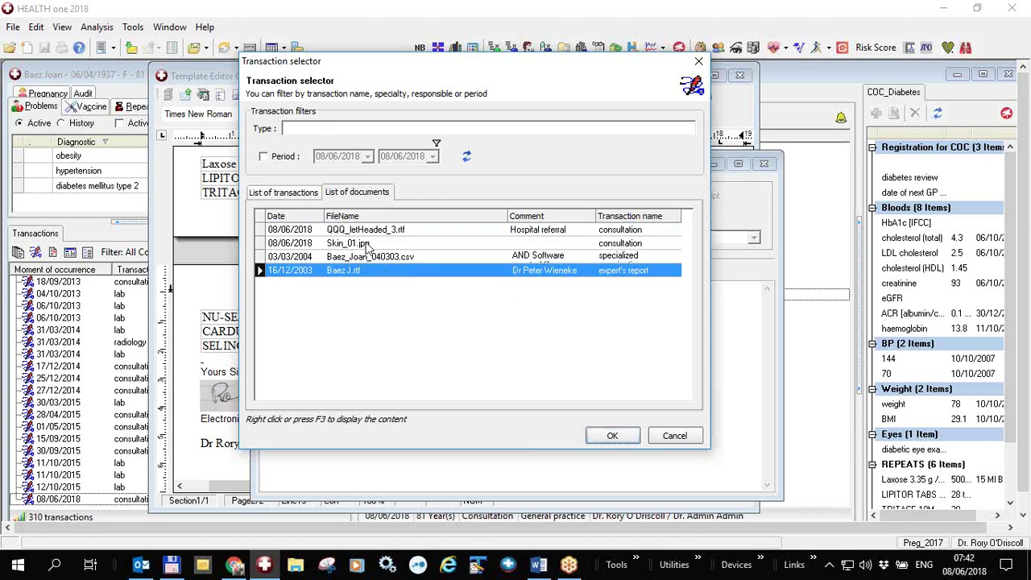
{"action": "left_click", "coordinate": [364, 244]}
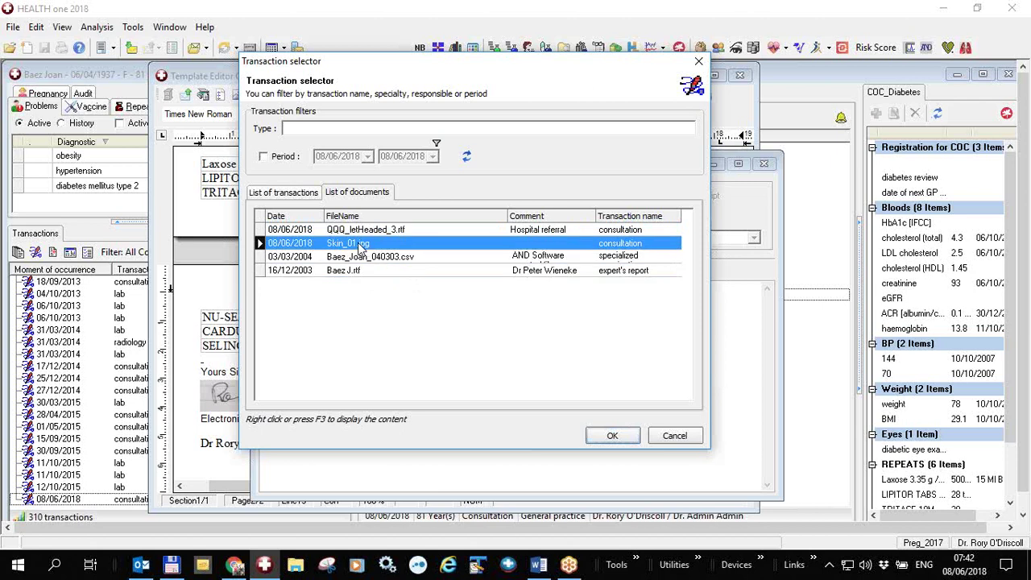
{"action": "right_click", "coordinate": [361, 244]}
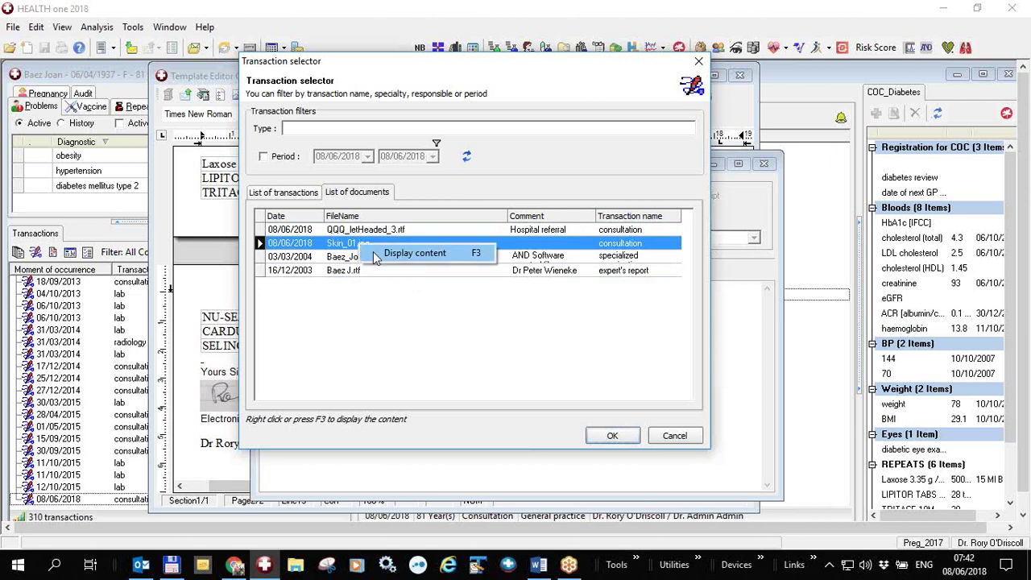
{"action": "left_click", "coordinate": [374, 256]}
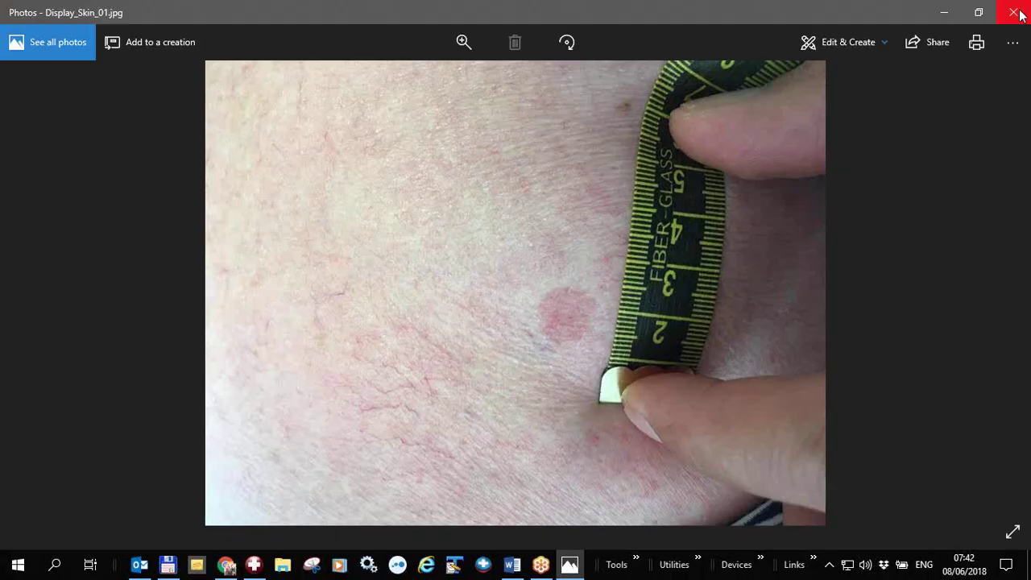
{"action": "left_click", "coordinate": [1017, 13]}
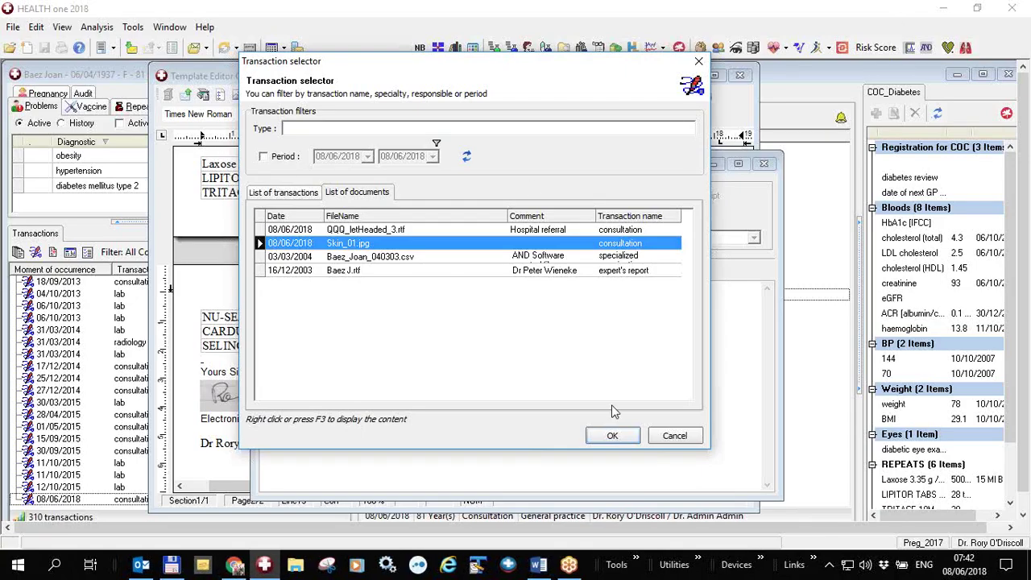
Attach Skin_01.jpg, verify it among the attachments, and send the referral message
{"action": "left_click", "coordinate": [617, 437]}
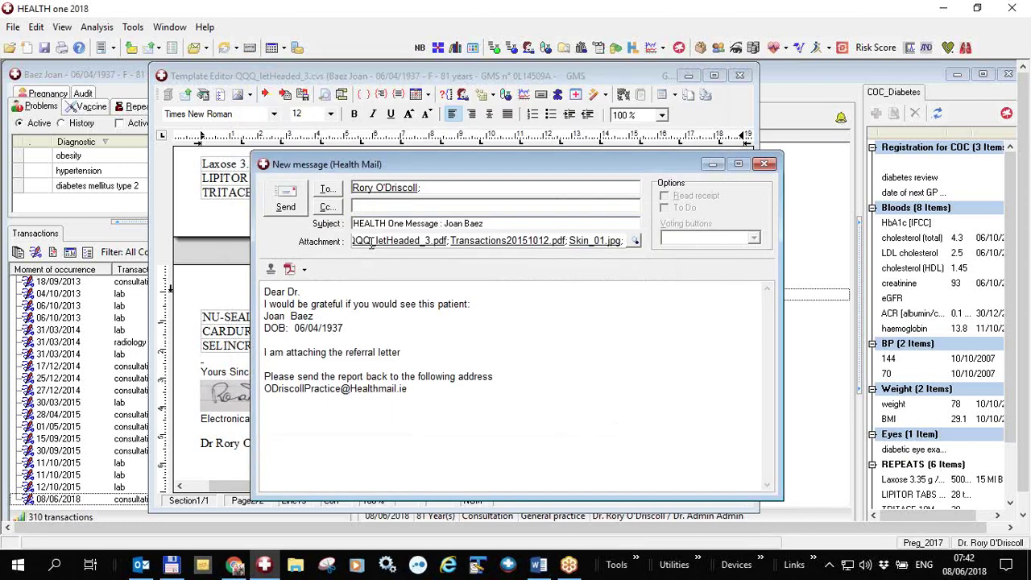
{"action": "left_click", "coordinate": [636, 242]}
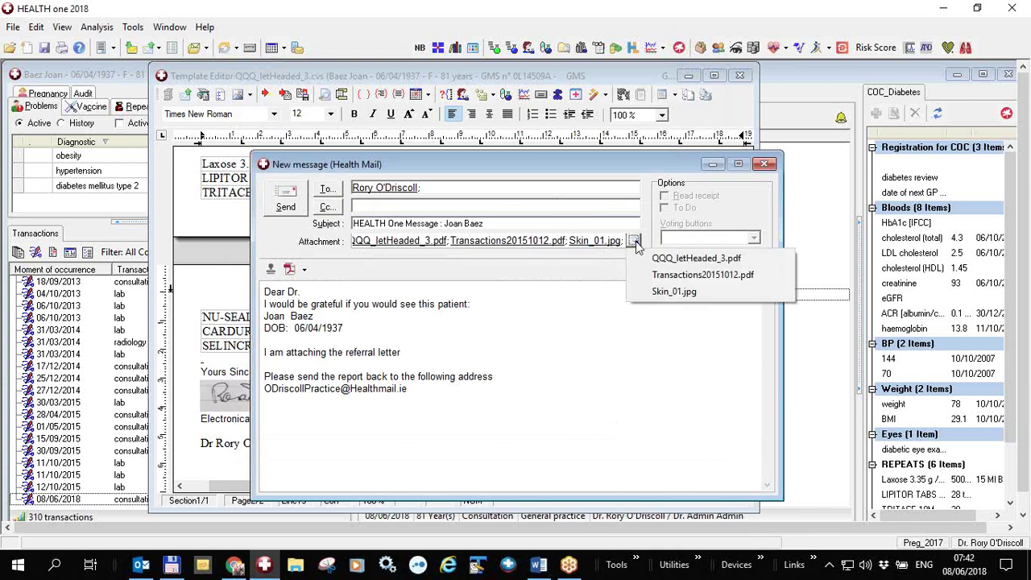
{"action": "left_click", "coordinate": [672, 291]}
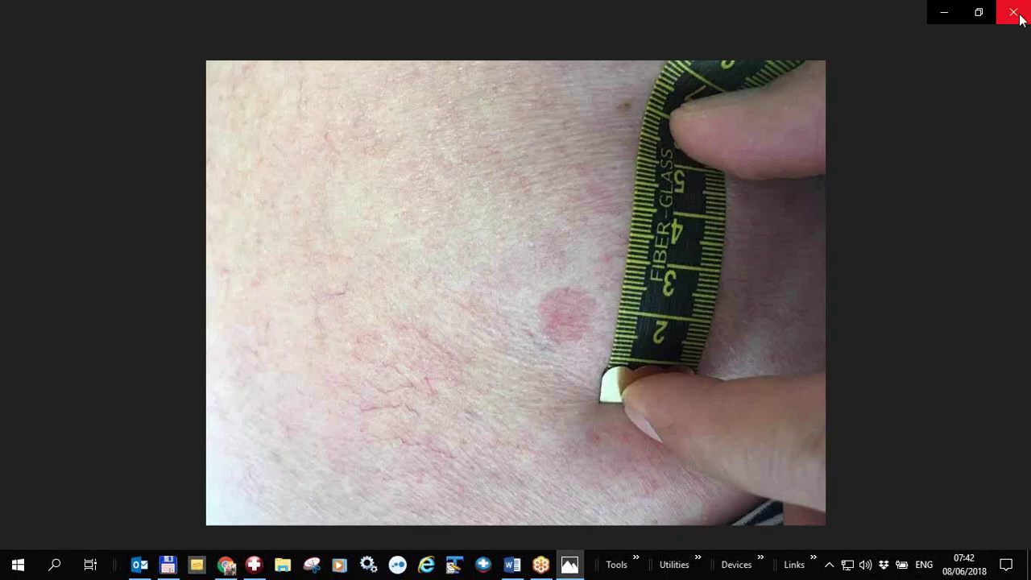
{"action": "left_click", "coordinate": [1013, 12]}
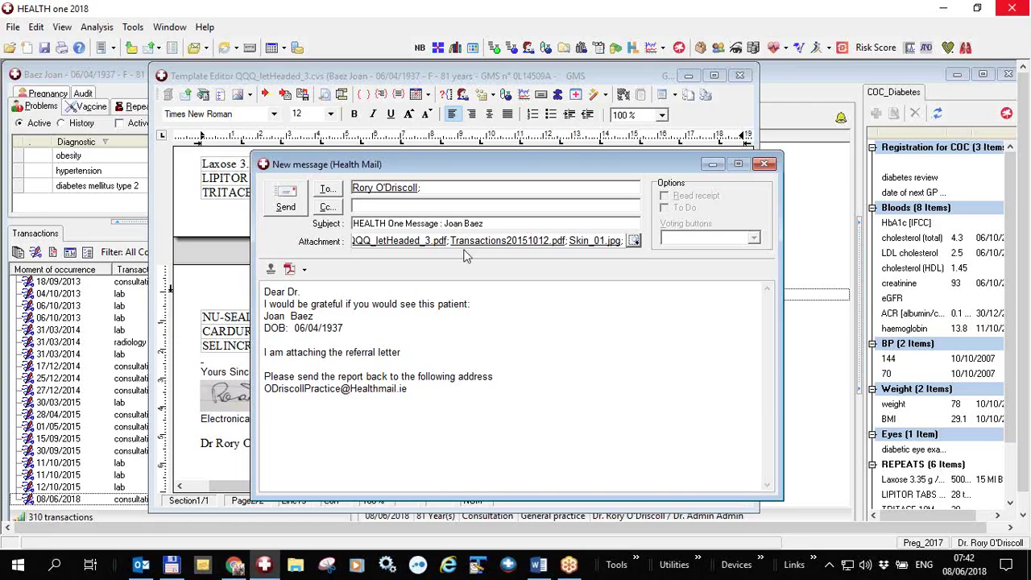
{"action": "left_click", "coordinate": [287, 196]}
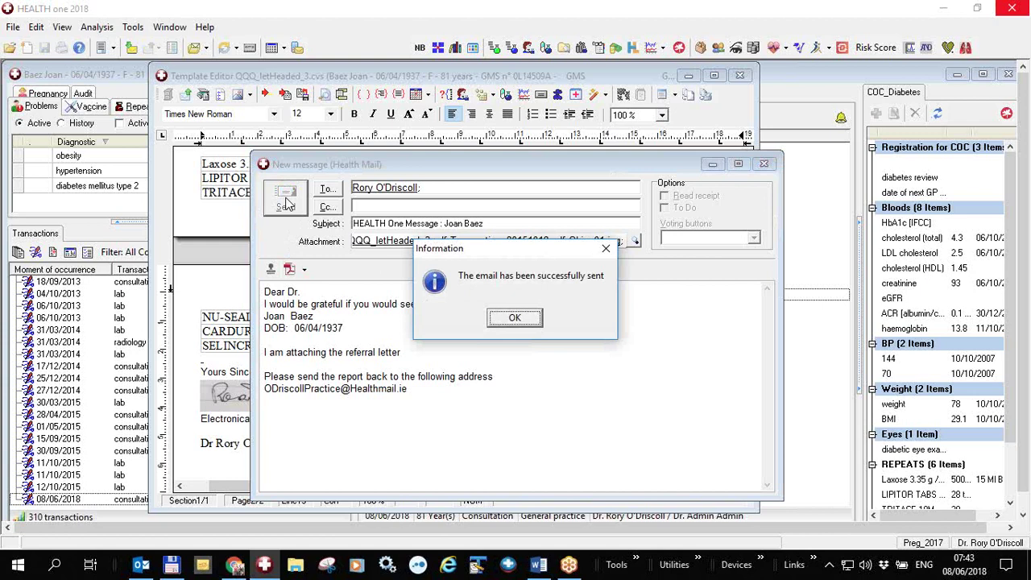
{"action": "left_click", "coordinate": [528, 321]}
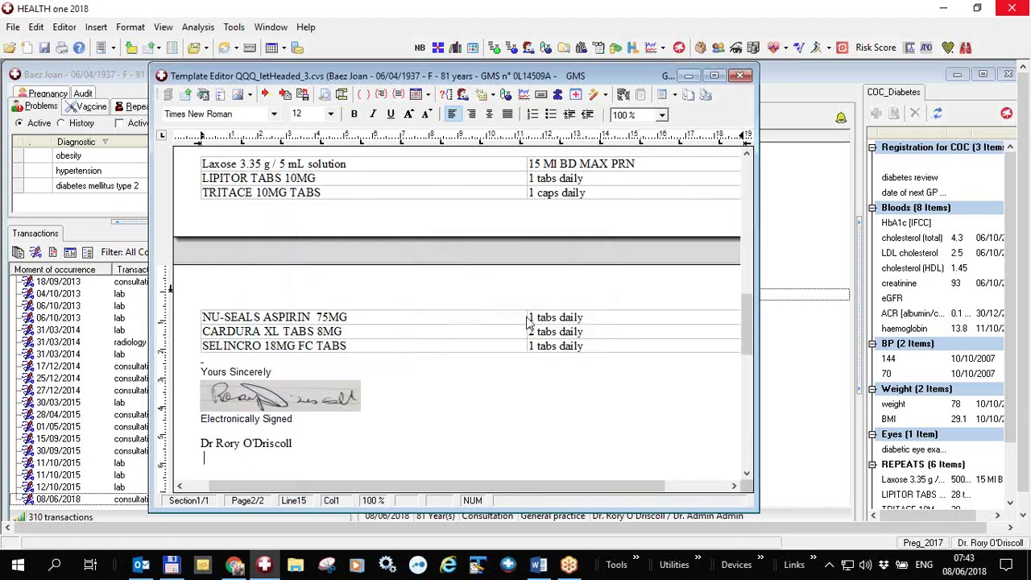
Close the Template Editor to return to the consultation record's transaction list
{"action": "left_click", "coordinate": [742, 78]}
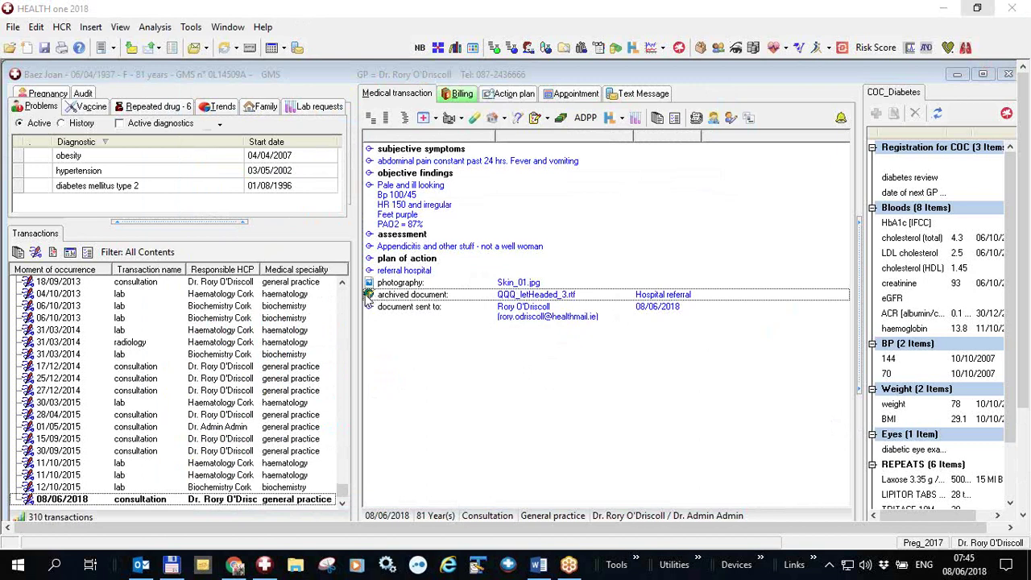
Open QQQ_letHeaded_3.rtf, check its send options, then view it in Word and return to the consultation
{"action": "double_click", "coordinate": [414, 296]}
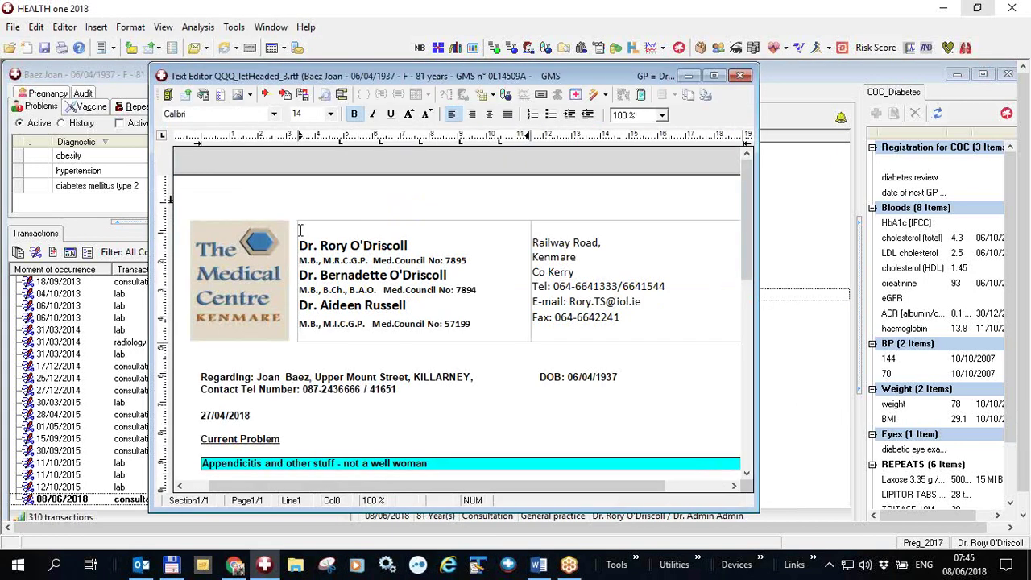
{"action": "left_click", "coordinate": [189, 95]}
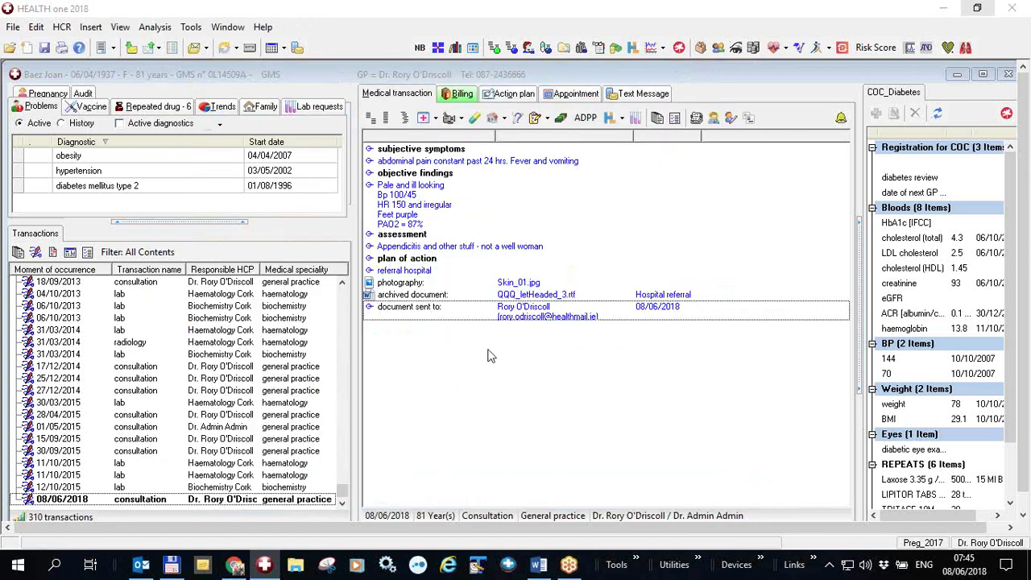
{"action": "left_click", "coordinate": [388, 298]}
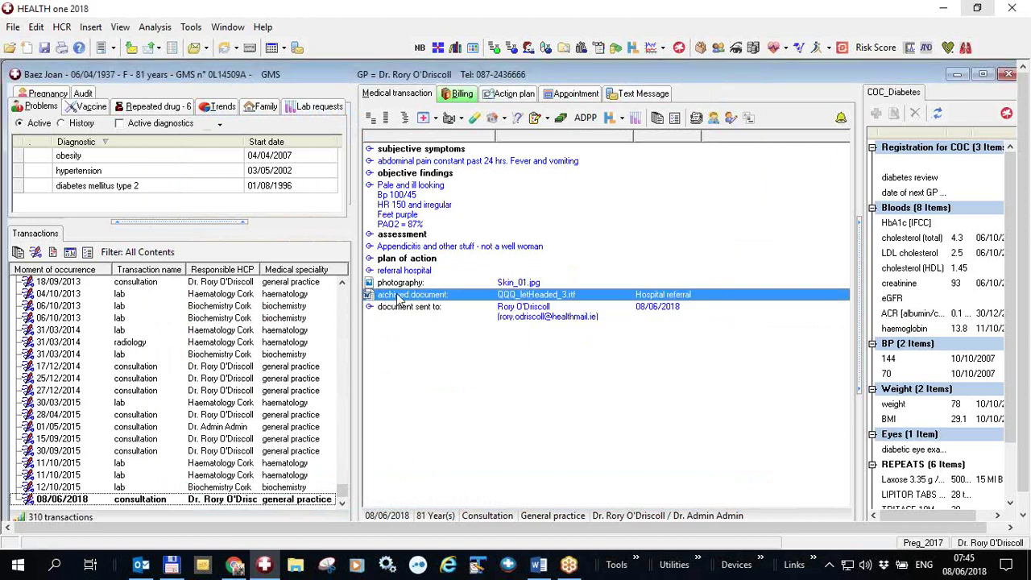
{"action": "double_click", "coordinate": [397, 296]}
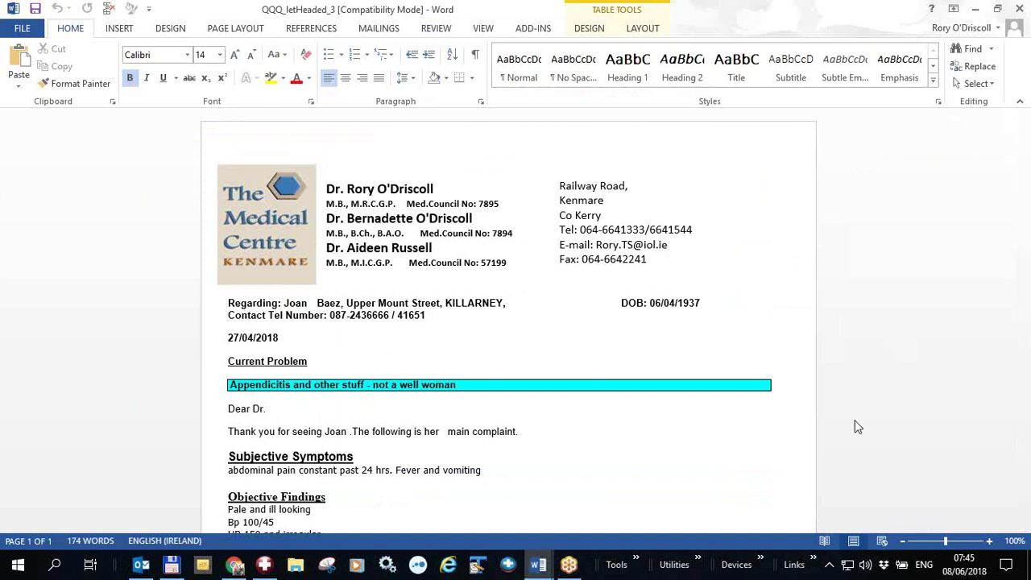
{"action": "key", "text": "alt+Tab"}
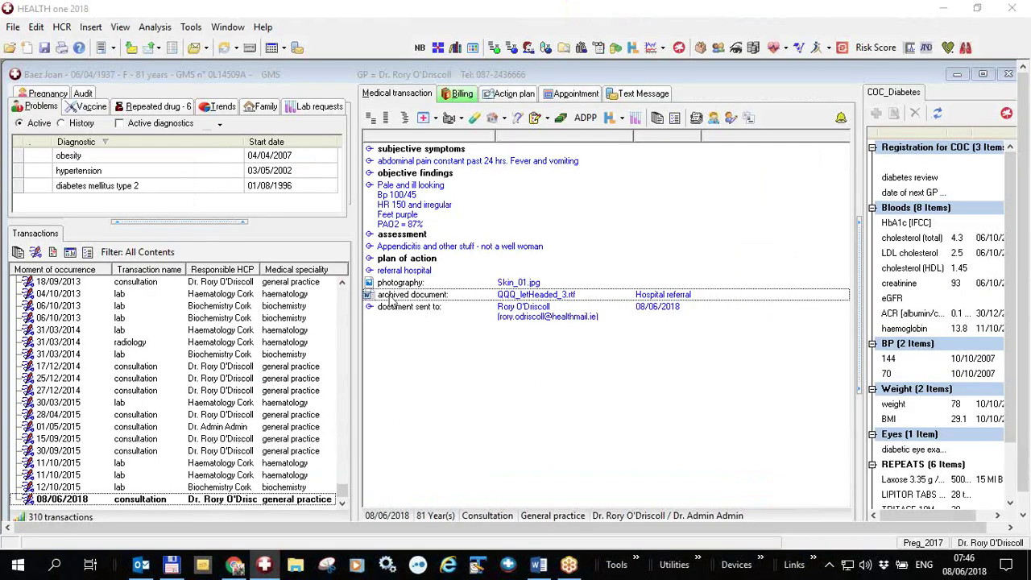
{"action": "left_click", "coordinate": [453, 300]}
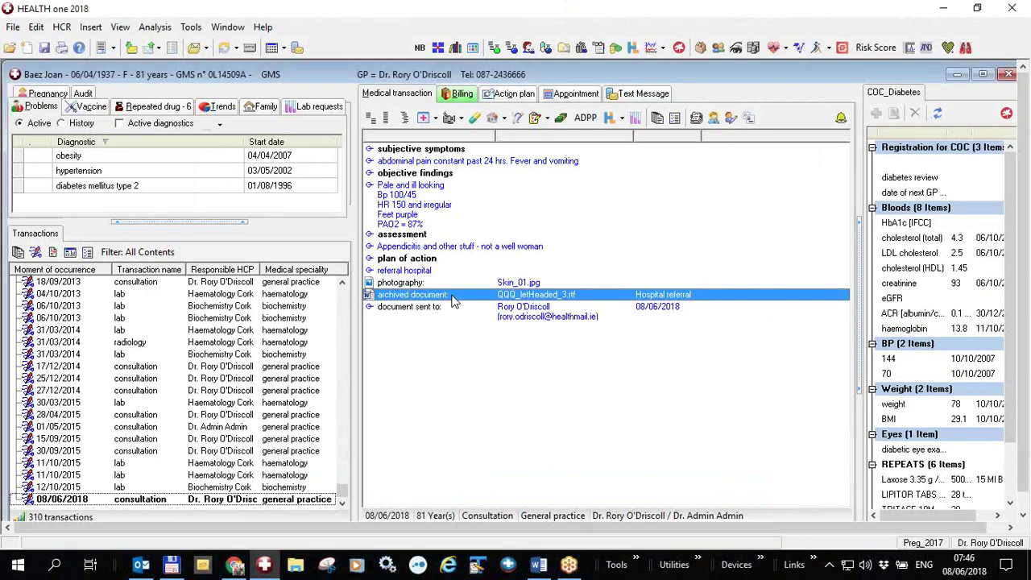
Reopen QQQ_letHeaded_3.rtf in the internal Text Editor and re-archive it as an object, same item
{"action": "right_click", "coordinate": [453, 301]}
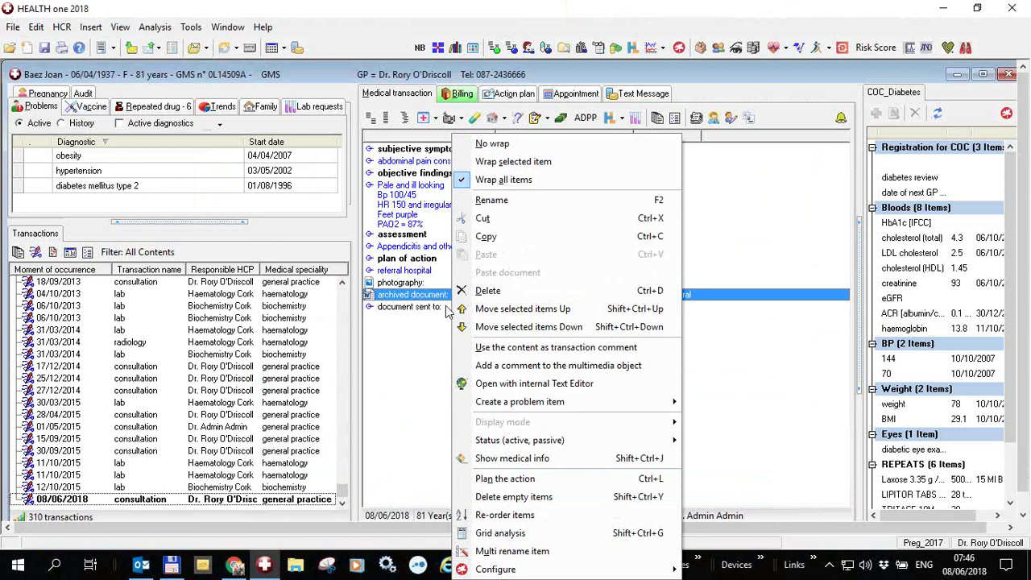
{"action": "left_click", "coordinate": [530, 387]}
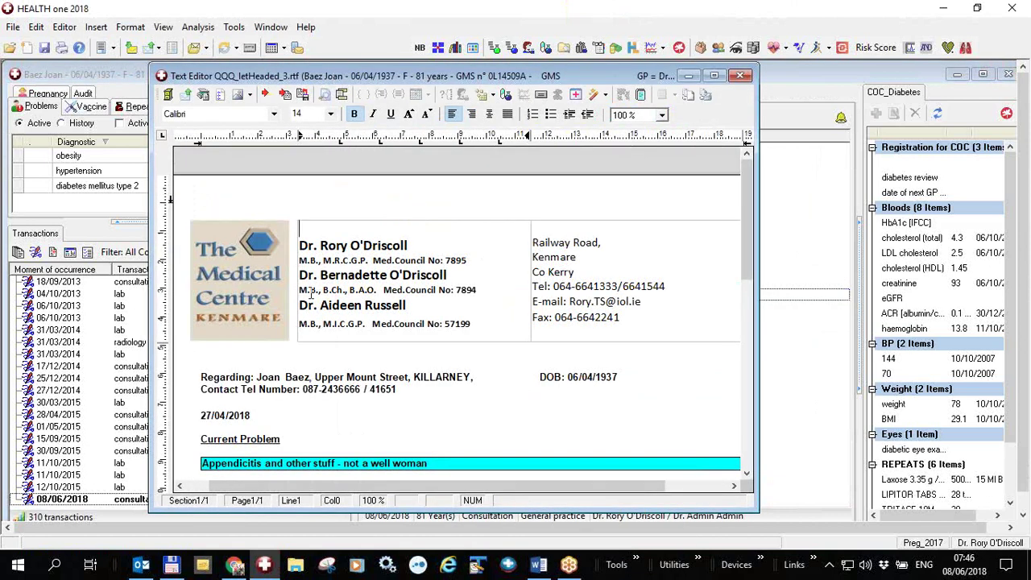
{"action": "left_click", "coordinate": [188, 95]}
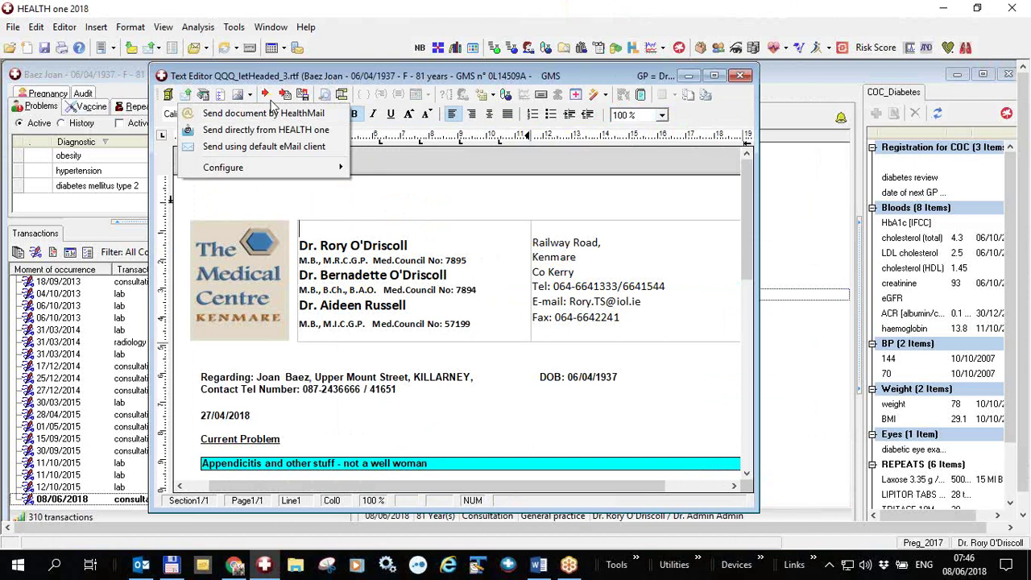
{"action": "left_click", "coordinate": [742, 77]}
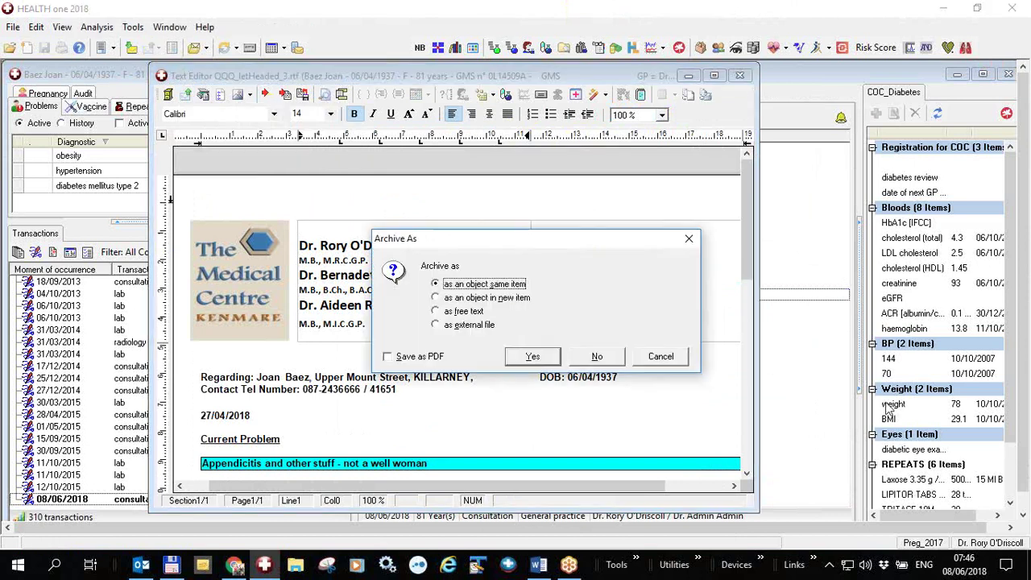
{"action": "left_click", "coordinate": [602, 359]}
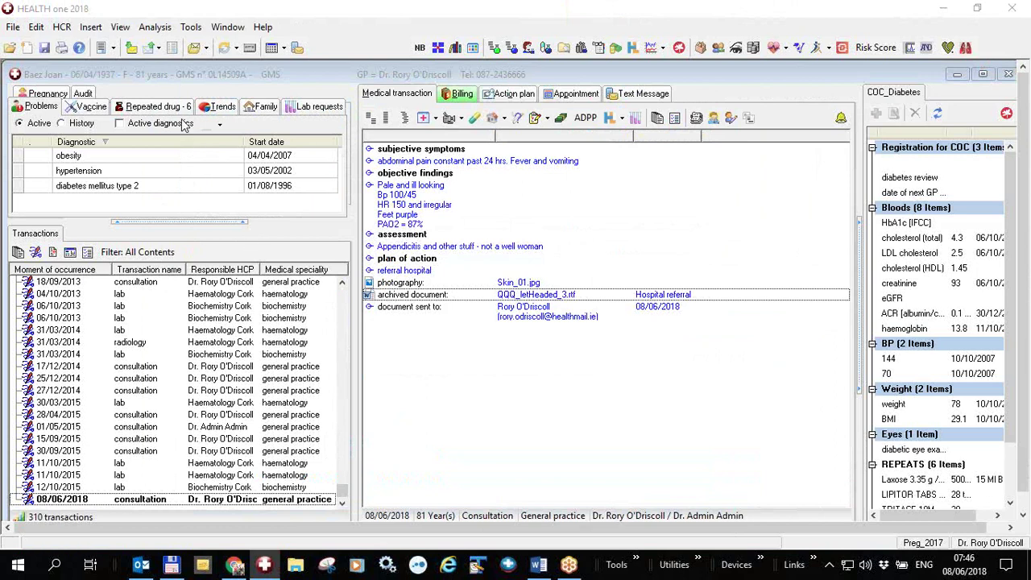
Enable 'Use HEALTH one to display rtf document' under Options > Template > Multimedia association
{"action": "left_click", "coordinate": [192, 29]}
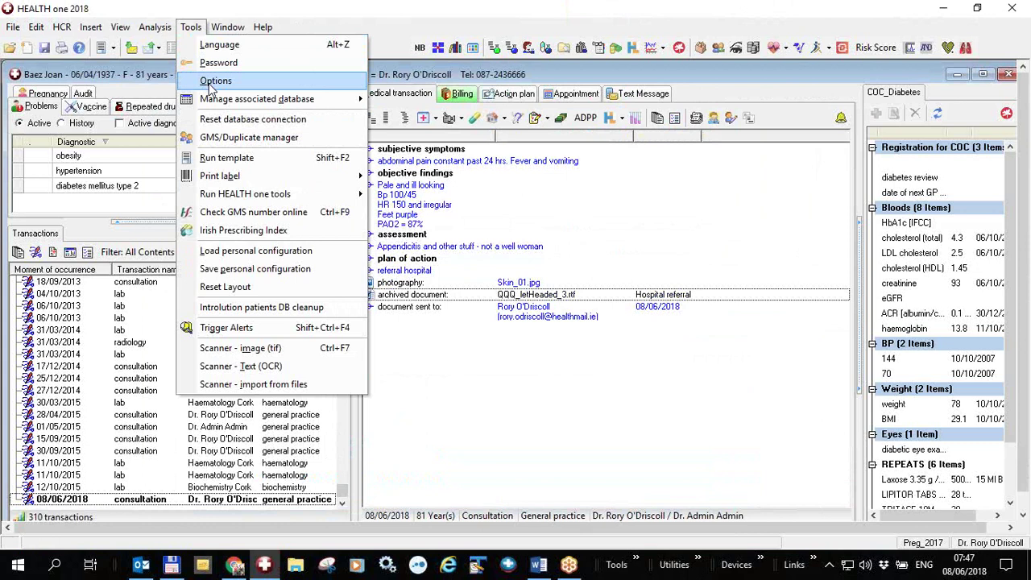
{"action": "left_click", "coordinate": [213, 82]}
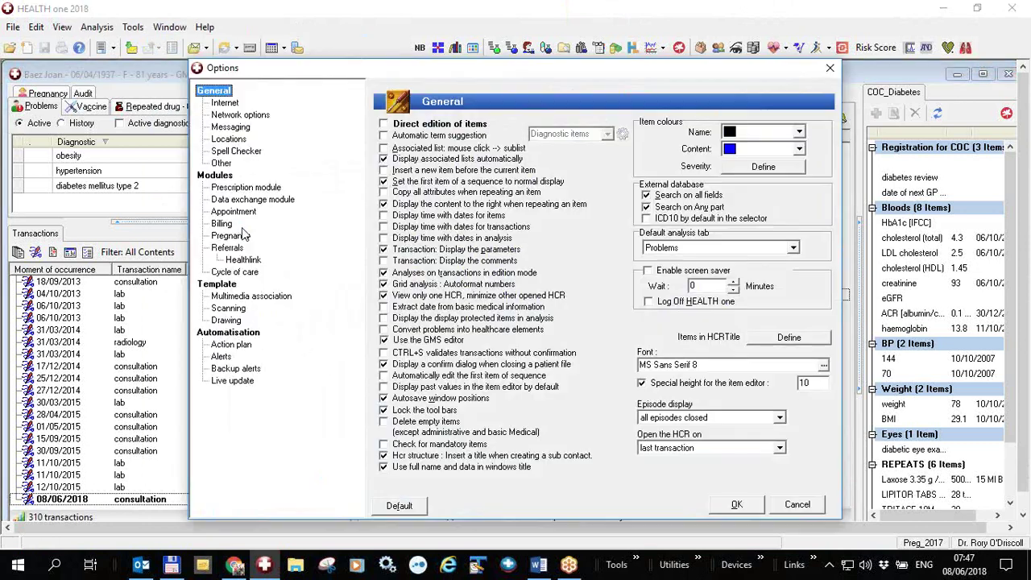
{"action": "left_click", "coordinate": [250, 297]}
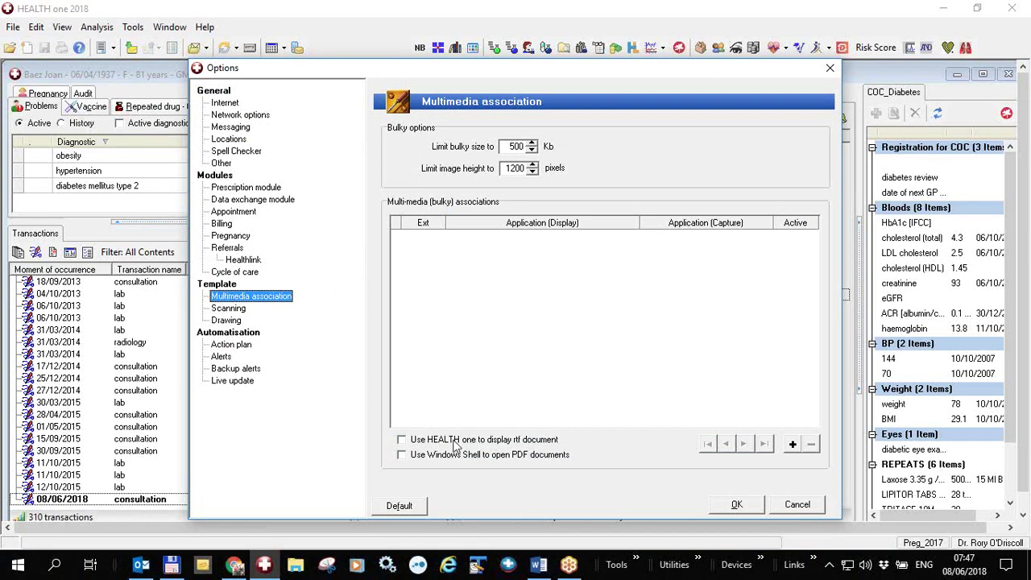
{"action": "left_click", "coordinate": [402, 440]}
{"action": "left_click", "coordinate": [740, 505]}
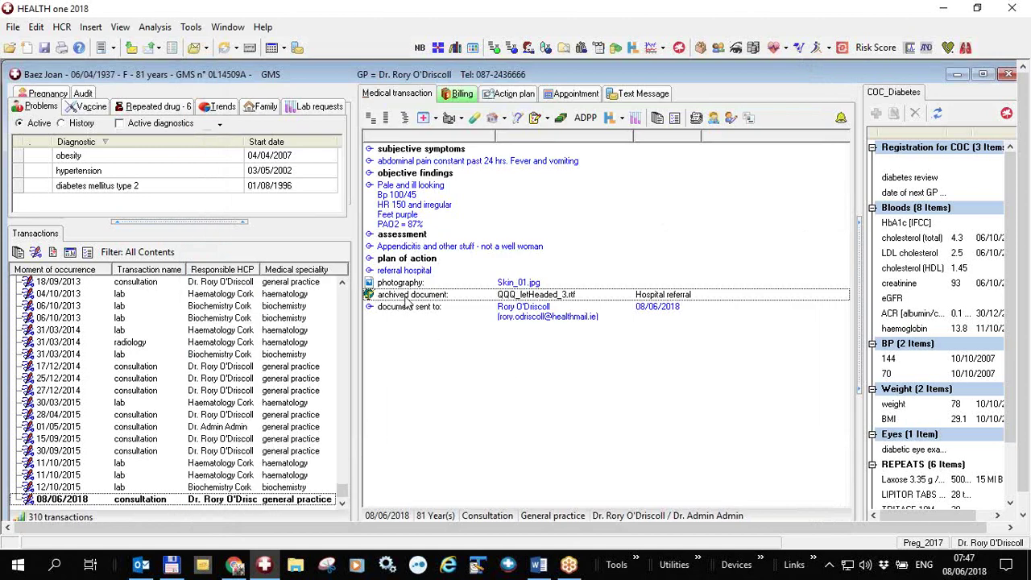
Reopen QQQ_letHeaded_3.rtf in the built-in editor, close it, and archive it again as the same item
{"action": "double_click", "coordinate": [406, 298]}
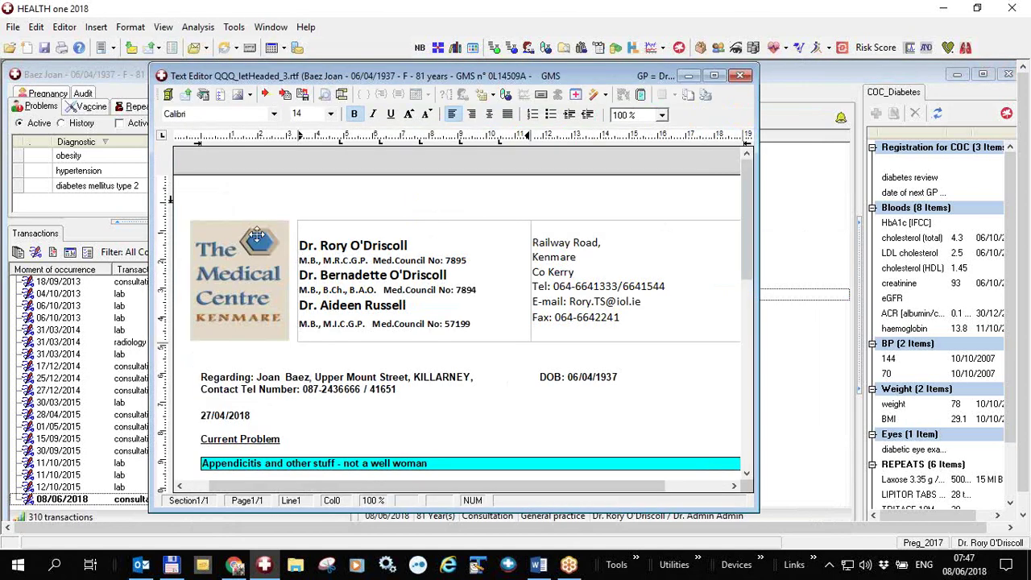
{"action": "left_click", "coordinate": [187, 95]}
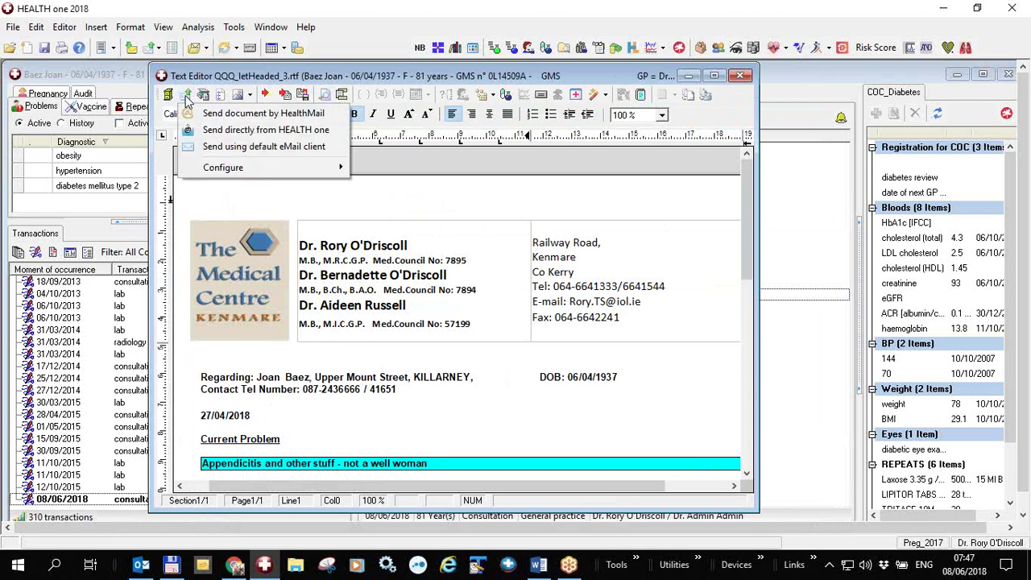
{"action": "left_click", "coordinate": [739, 75]}
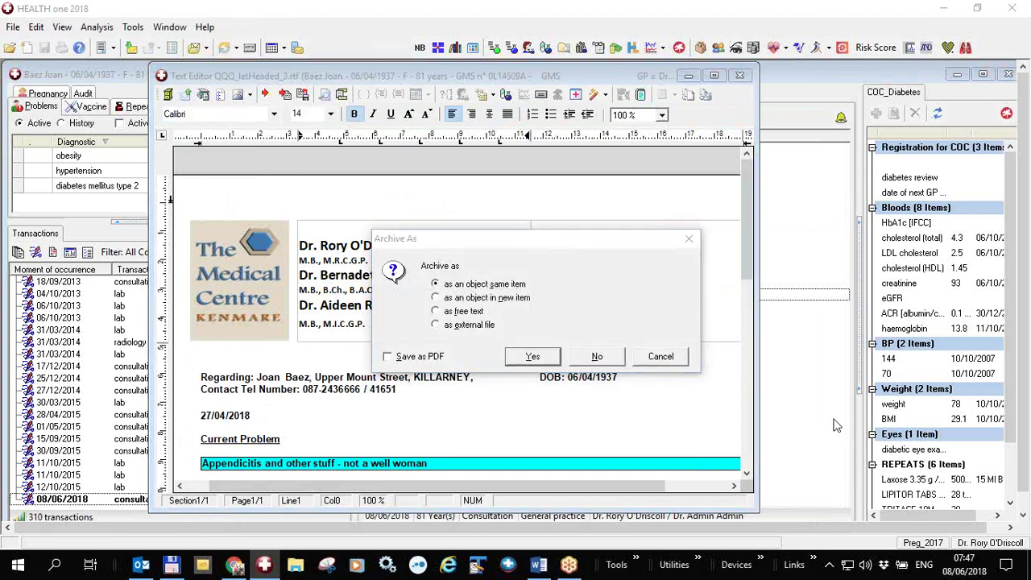
{"action": "key", "text": "Return"}
{"action": "left_click", "coordinate": [439, 298]}
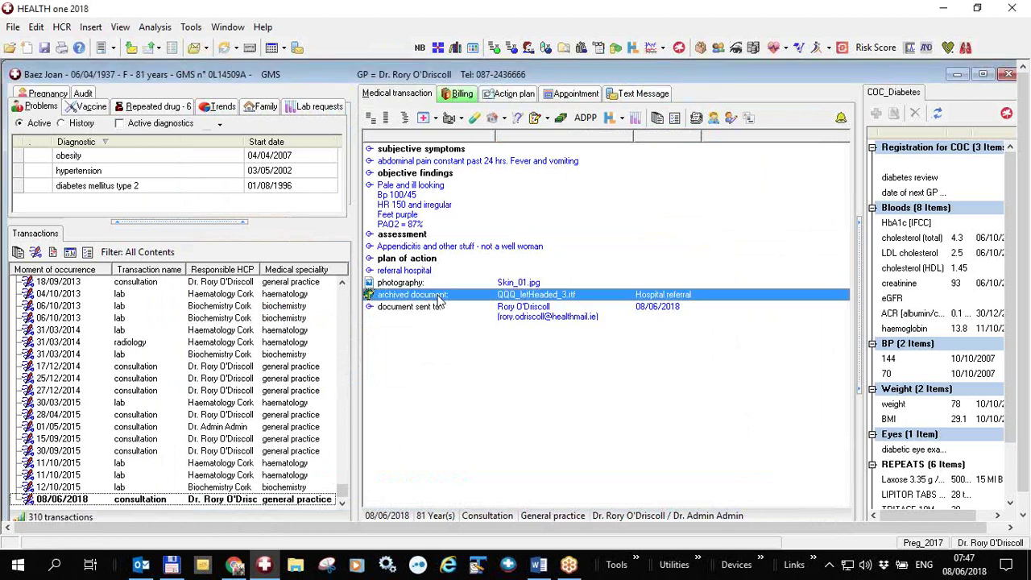
Open the archived letter in Microsoft Word as an external application
{"action": "right_click", "coordinate": [438, 301]}
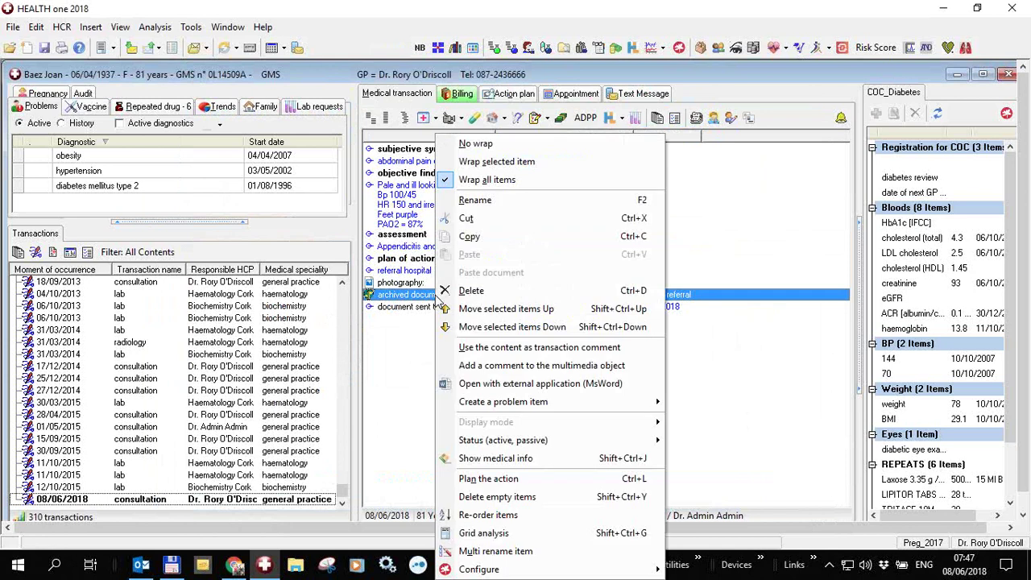
{"action": "left_click", "coordinate": [497, 385]}
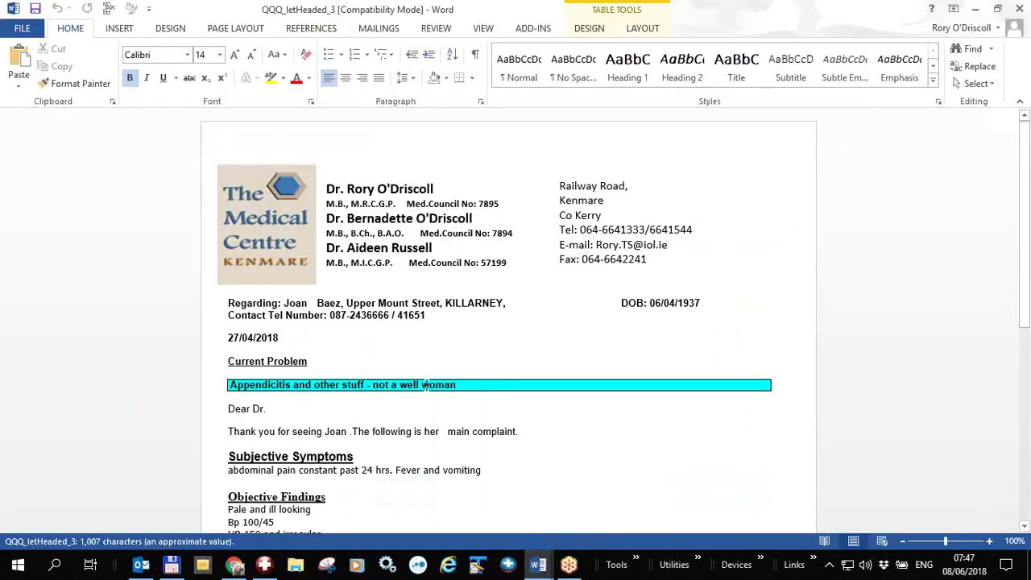
{"action": "scroll", "coordinate": [424, 385], "scroll_direction": "down", "scroll_amount": 3}
Select the thank-you sentence and run the Spelling & Grammar check (F7)
{"action": "left_click", "coordinate": [230, 321]}
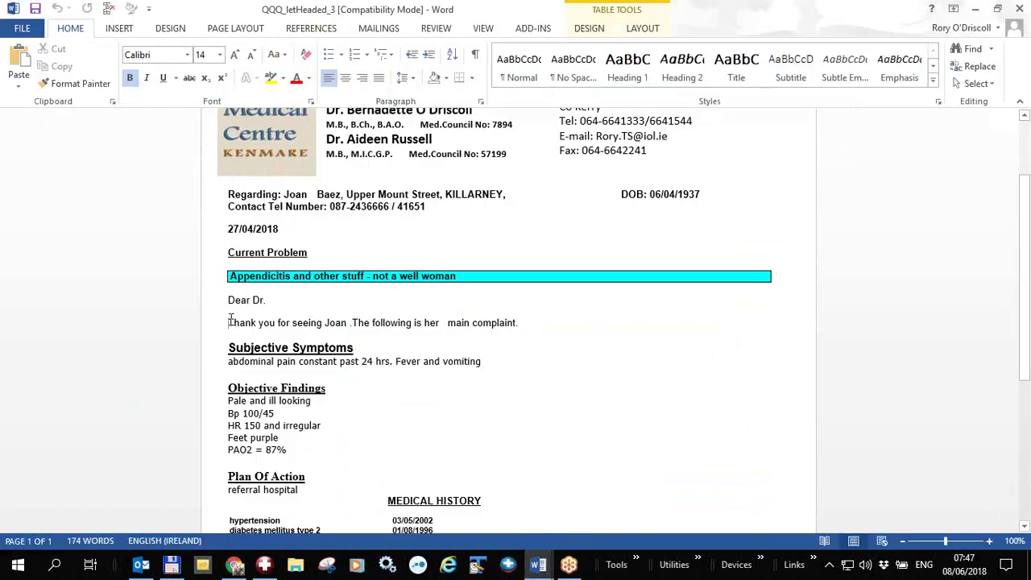
{"action": "triple_click", "coordinate": [274, 322]}
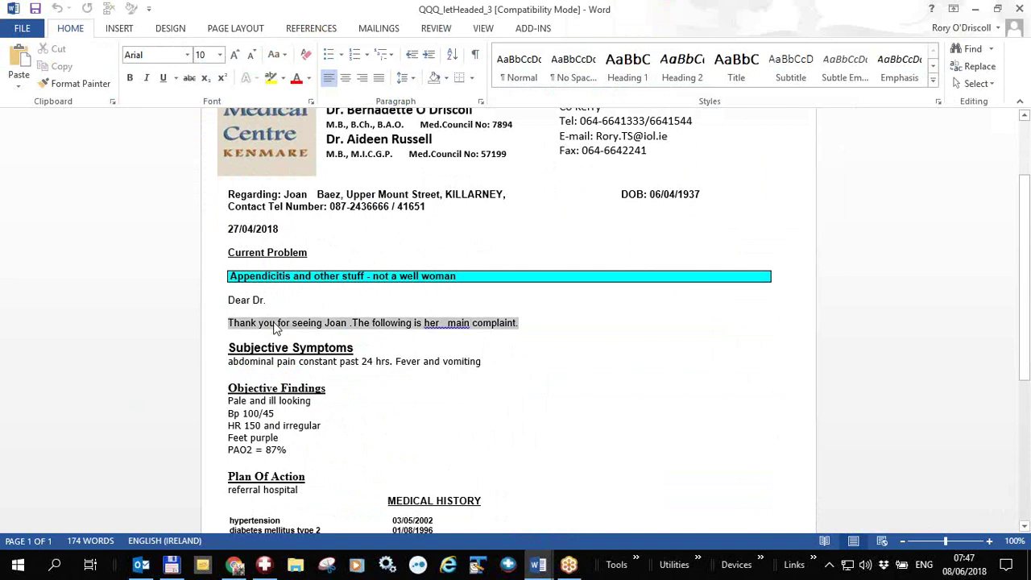
{"action": "key", "text": "F7"}
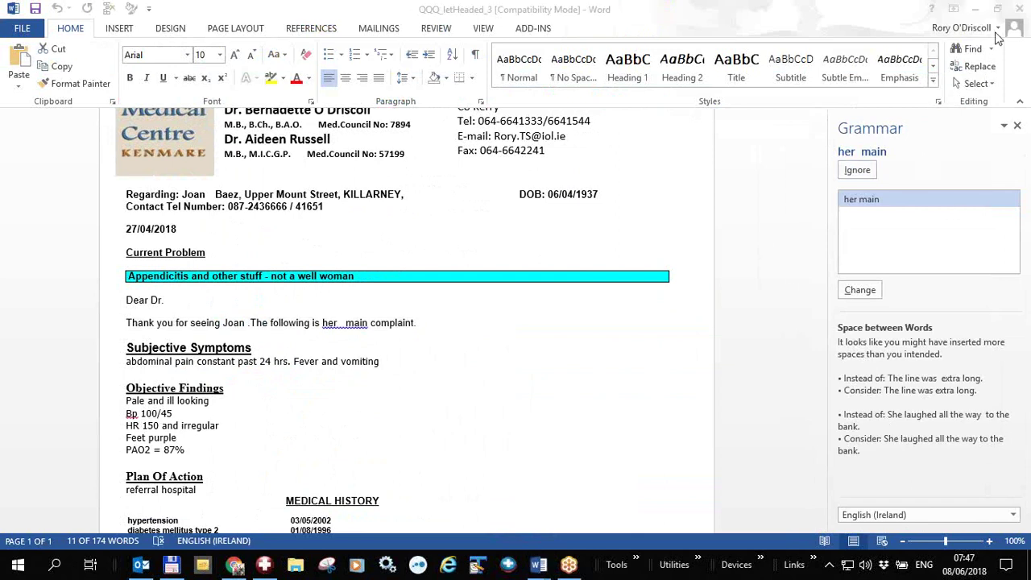
Skip the double-space warning and the flagged word 'abdominal' in the grammar check
{"action": "left_click", "coordinate": [858, 171]}
{"action": "left_click", "coordinate": [858, 171]}
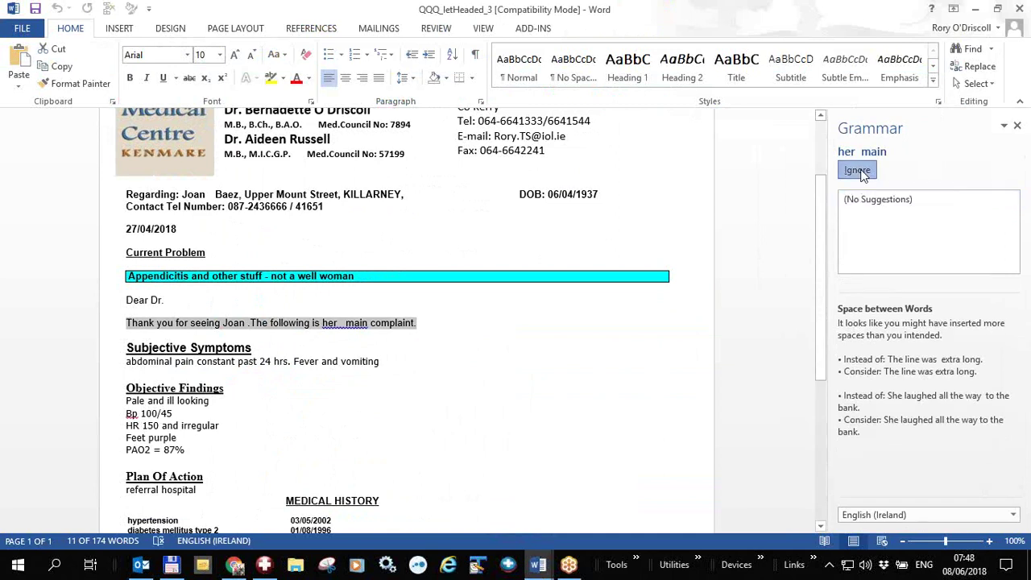
{"action": "left_click", "coordinate": [858, 171]}
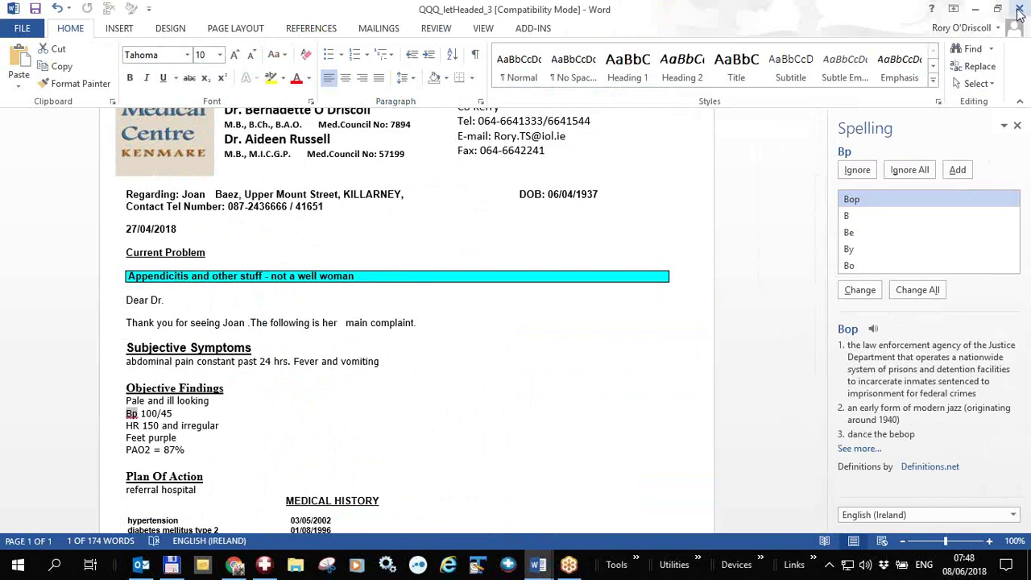
Add 'jfjfif' after Subjective Symptoms and 'mny' after Objective Findings, then save and close Word
{"action": "left_click", "coordinate": [428, 344]}
{"action": "type", "text": "jfjfif"}
{"action": "key", "text": "Down"}
{"action": "key", "text": "Down"}
{"action": "key", "text": "Down"}
{"action": "type", "text": "mny"}
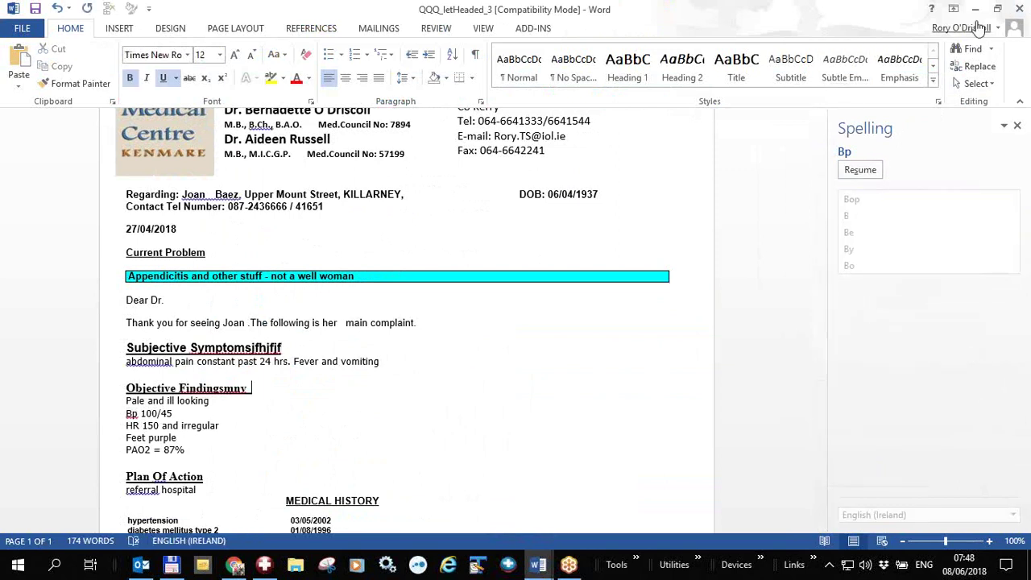
{"action": "left_click", "coordinate": [1019, 8]}
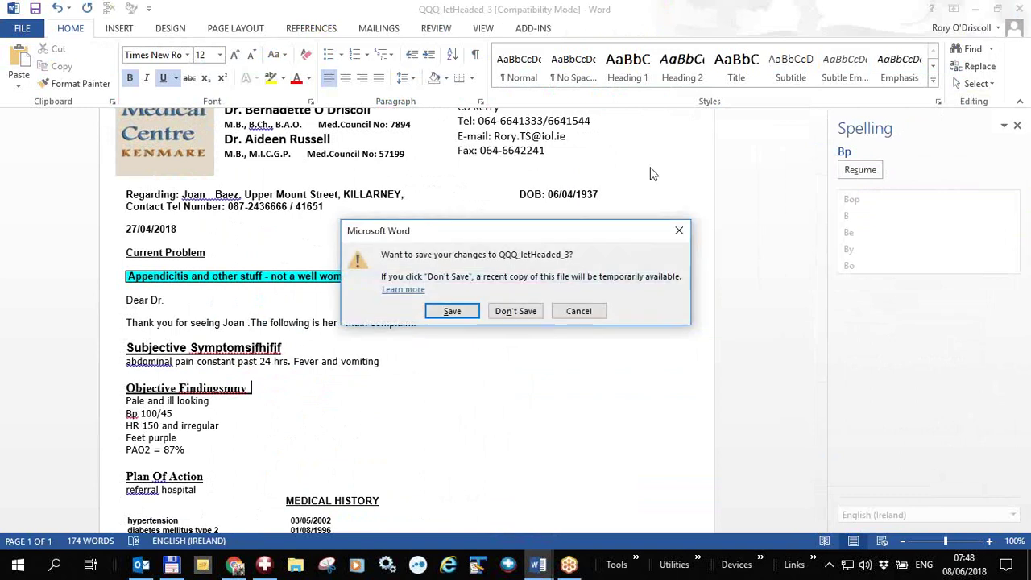
{"action": "left_click", "coordinate": [461, 309]}
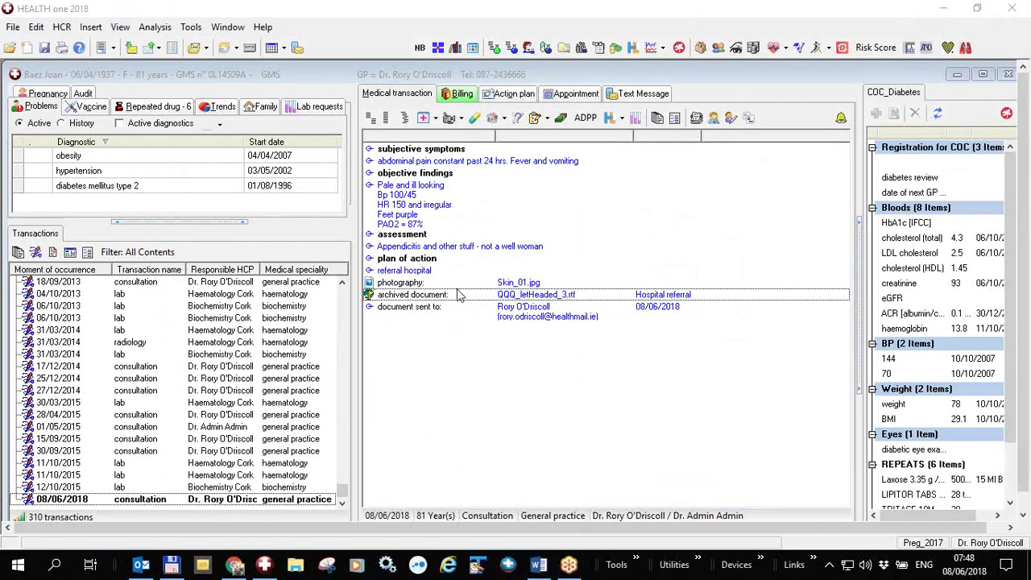
Reopen the letter in the text editor, highlight the stray letters after Subjective Symptoms, and check the mail-send choices
{"action": "double_click", "coordinate": [406, 300]}
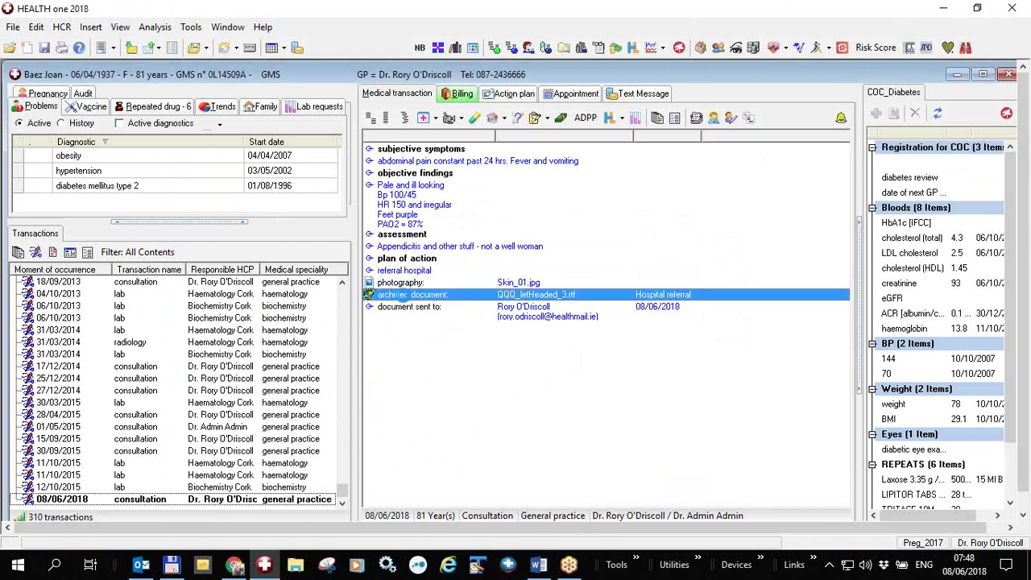
{"action": "scroll", "coordinate": [419, 295], "scroll_direction": "down", "scroll_amount": 10}
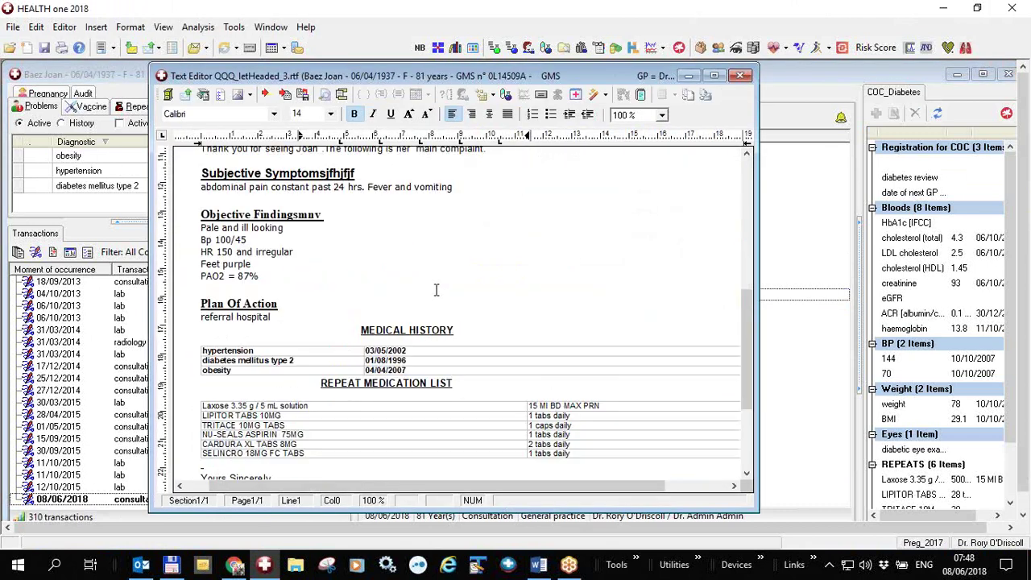
{"action": "scroll", "coordinate": [438, 290], "scroll_direction": "down", "scroll_amount": 5}
{"action": "scroll", "coordinate": [438, 290], "scroll_direction": "up", "scroll_amount": 6}
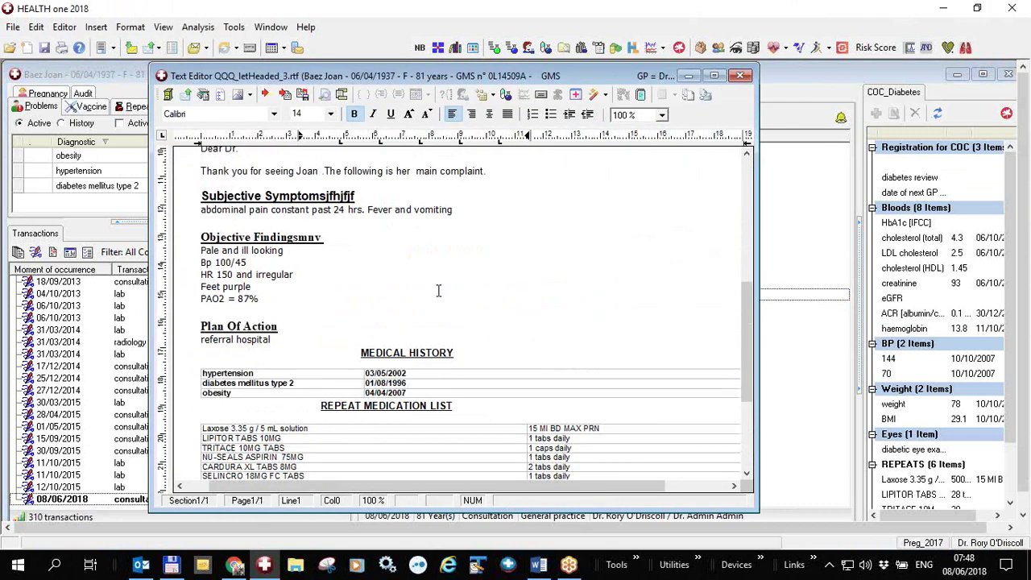
{"action": "left_click_drag", "start_coordinate": [325, 199], "coordinate": [374, 201]}
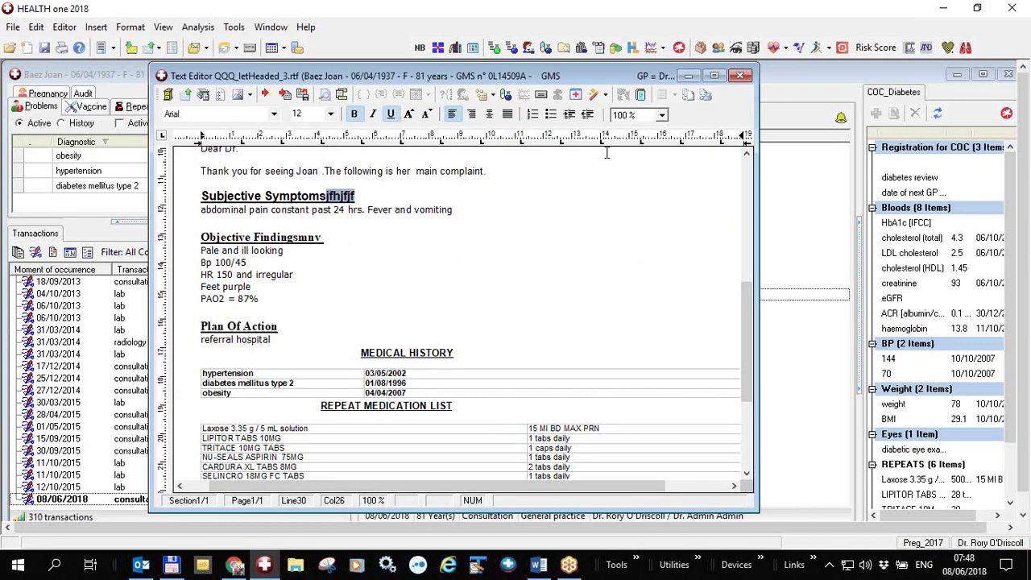
{"action": "left_click", "coordinate": [186, 94]}
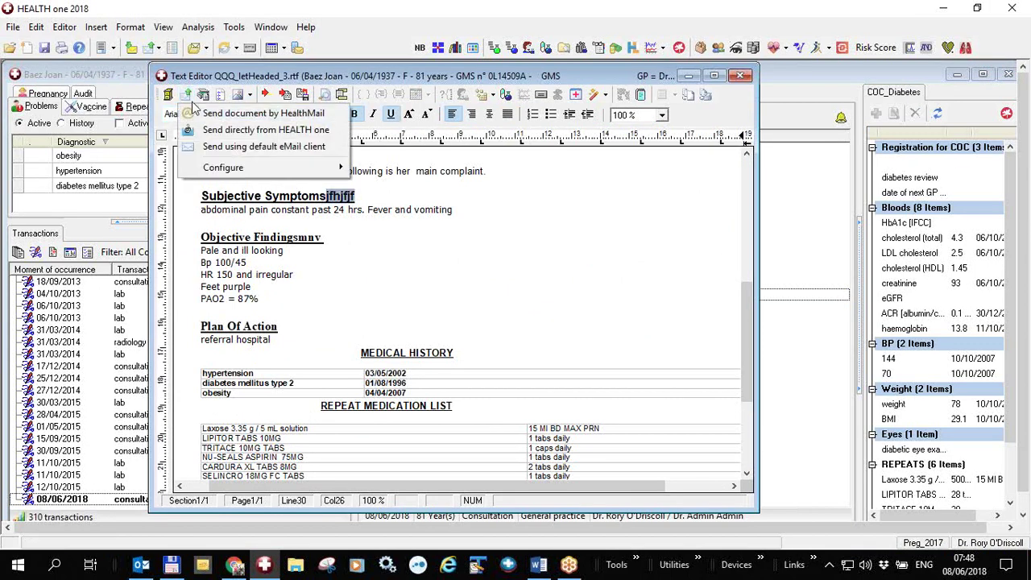
{"action": "left_click", "coordinate": [1007, 304]}
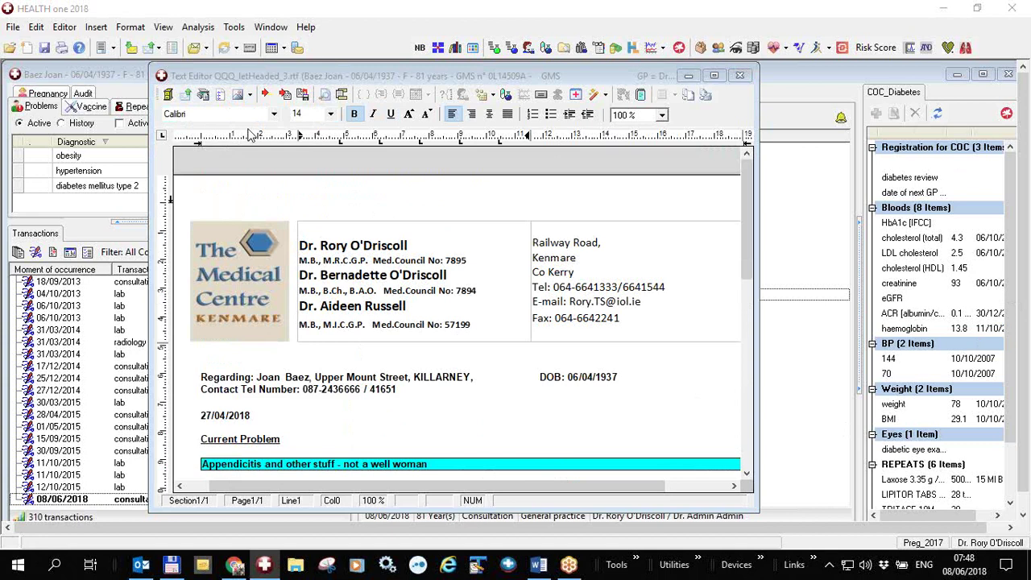
{"action": "left_click", "coordinate": [185, 95]}
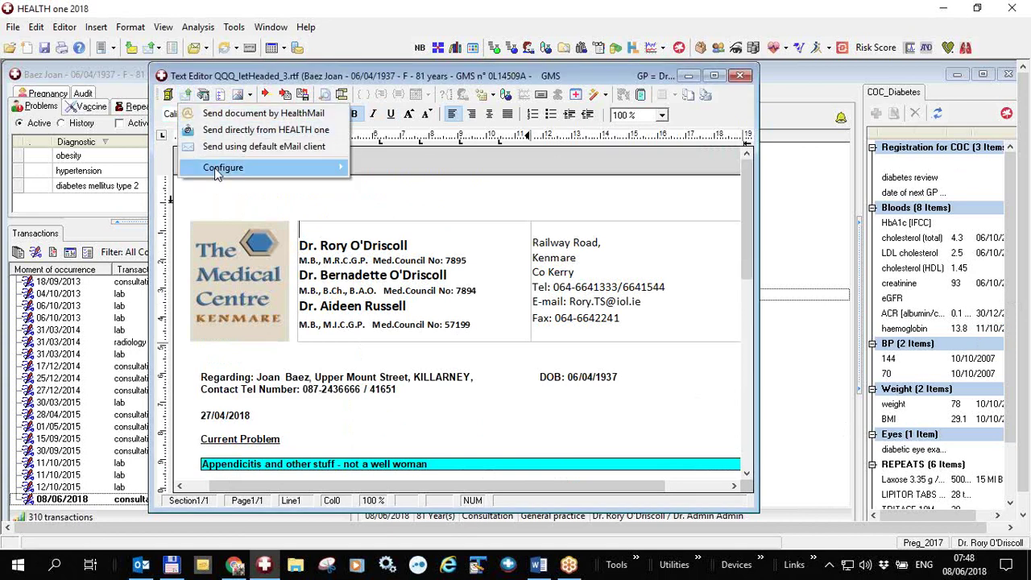
{"action": "mouse_move", "coordinate": [214, 168]}
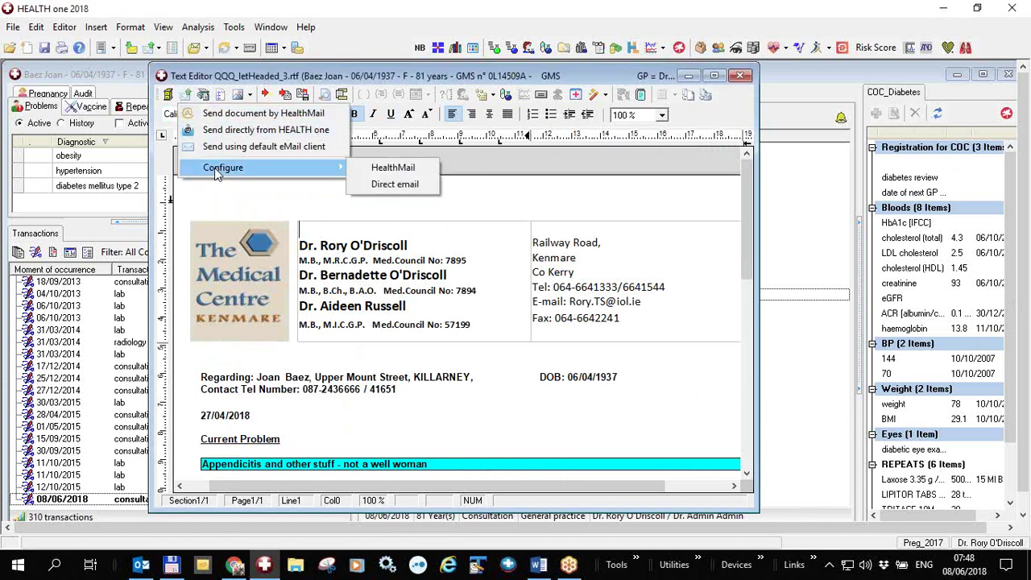
{"action": "left_click", "coordinate": [393, 169]}
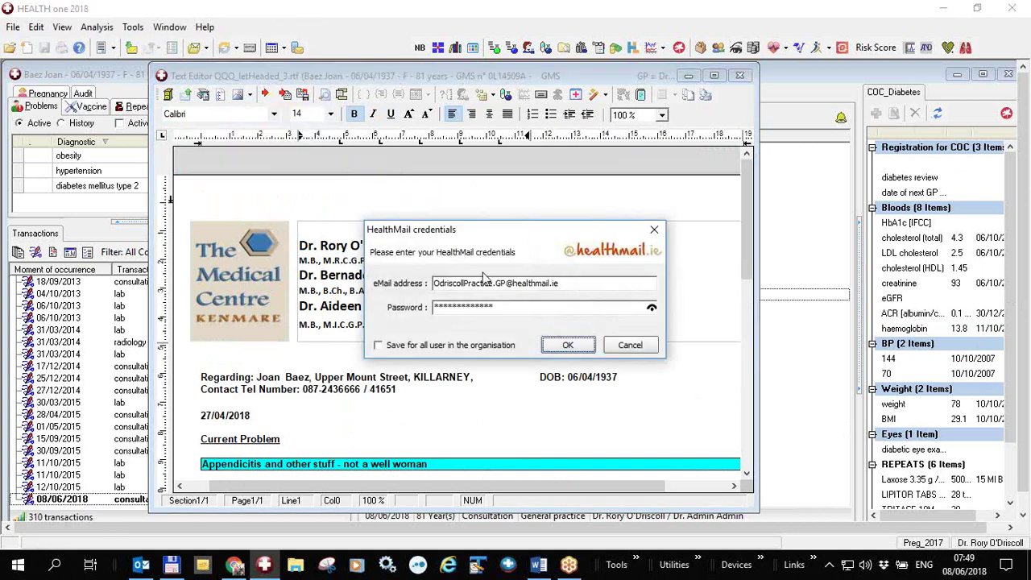
{"action": "left_click", "coordinate": [587, 287]}
{"action": "left_click_drag", "start_coordinate": [566, 287], "coordinate": [412, 283]}
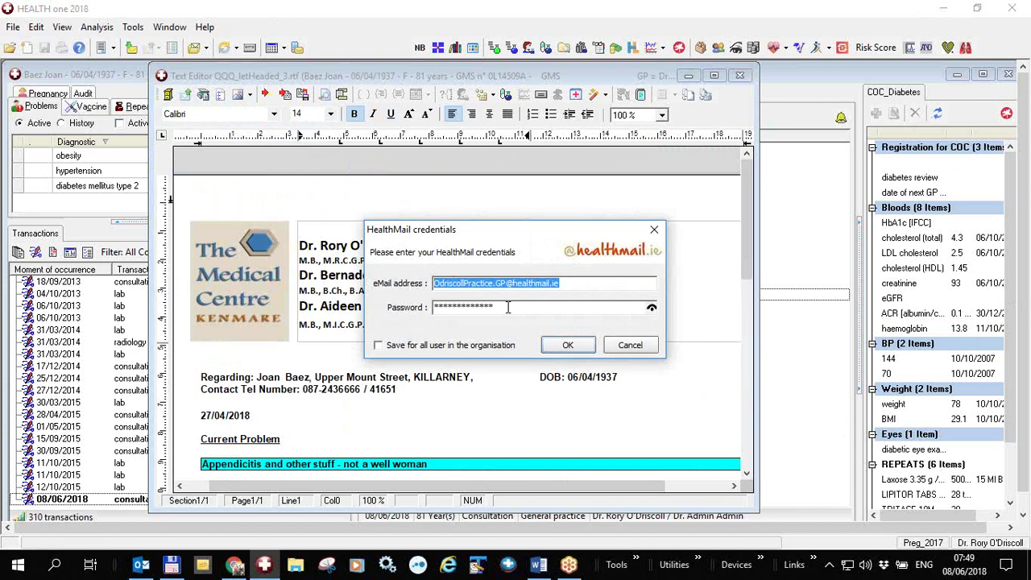
{"action": "left_click", "coordinate": [582, 284]}
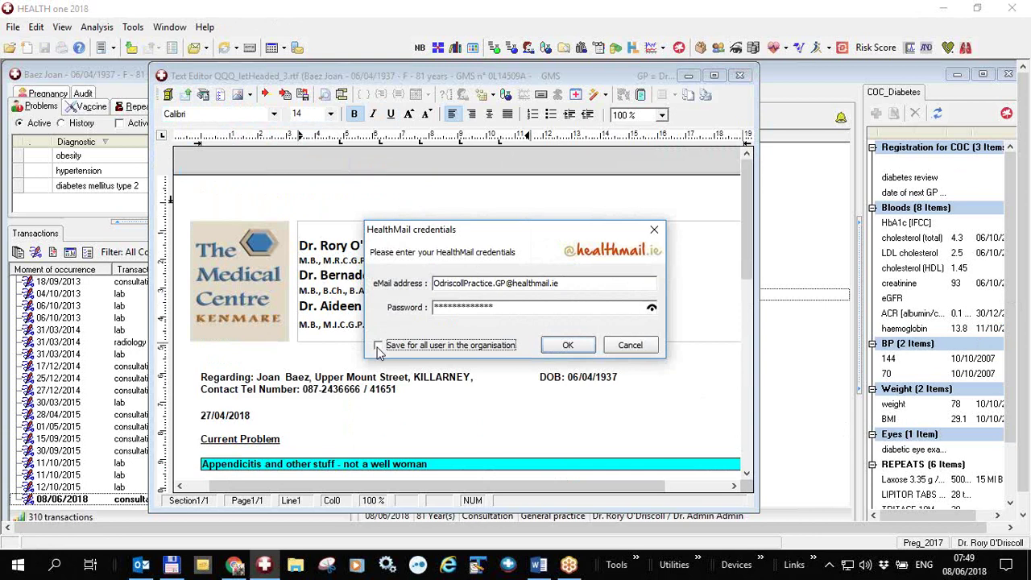
{"action": "left_click", "coordinate": [835, 424]}
{"action": "left_click", "coordinate": [629, 345]}
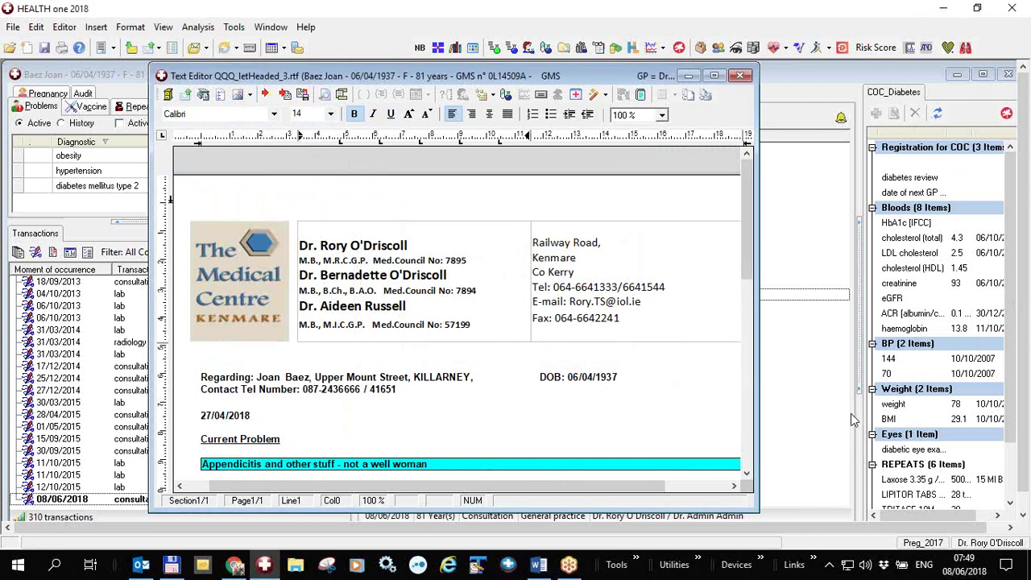
Close the editor without re-archiving, then show the Internet page of Tools > Options
{"action": "left_click", "coordinate": [740, 76]}
{"action": "left_click", "coordinate": [597, 357]}
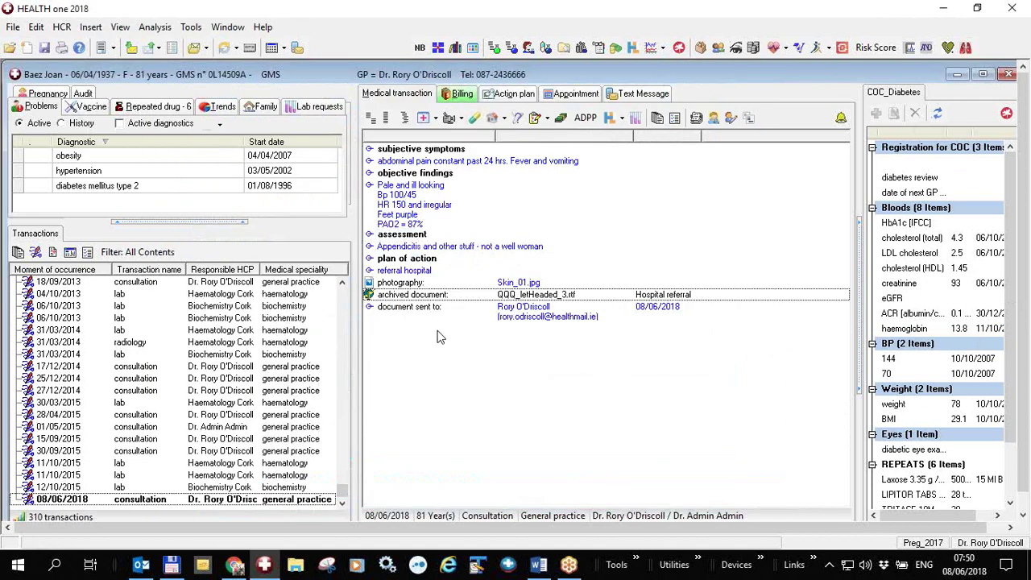
{"action": "left_click", "coordinate": [195, 31]}
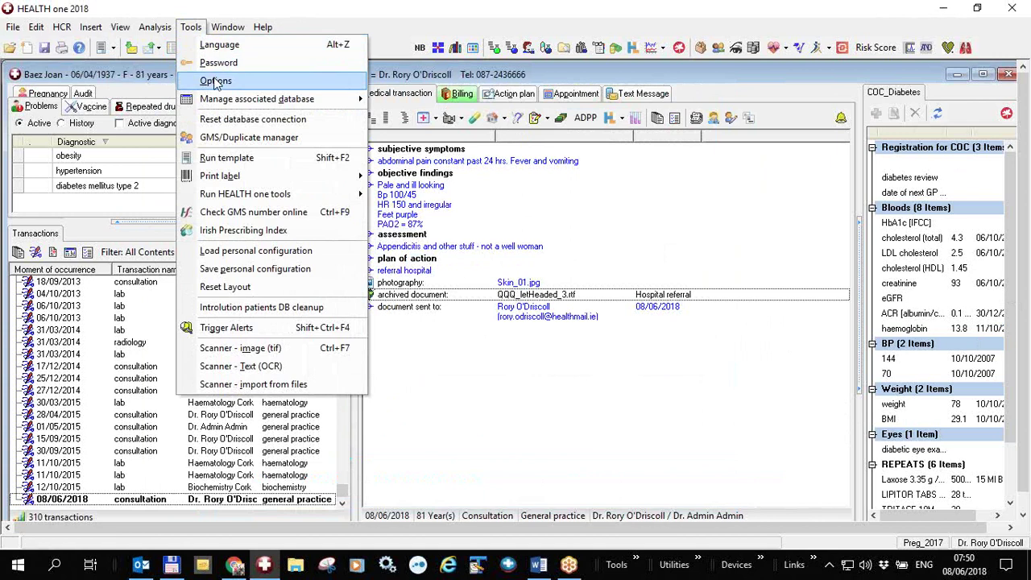
{"action": "left_click", "coordinate": [216, 84]}
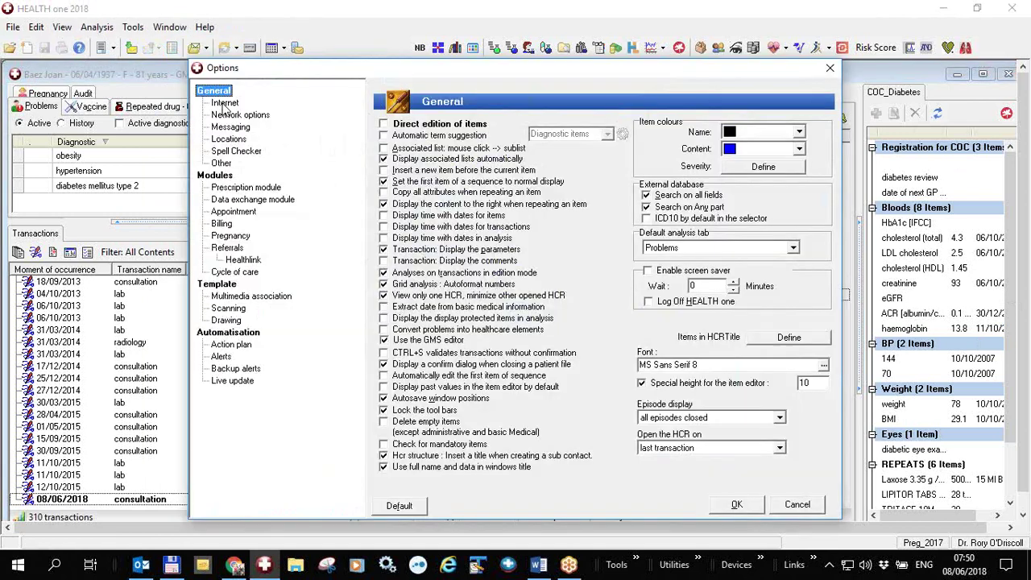
{"action": "left_click", "coordinate": [225, 103]}
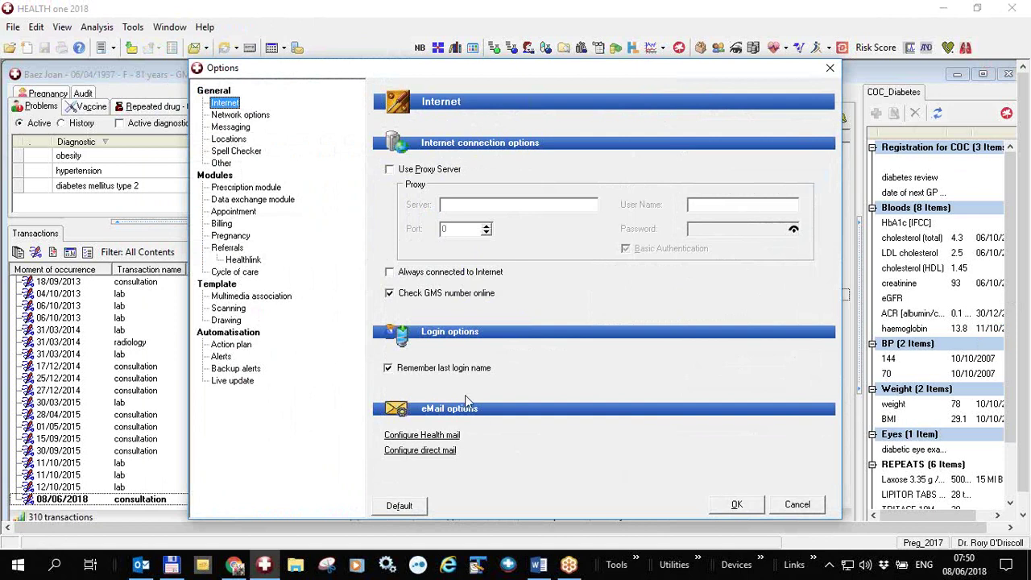
Open the HealthMail credentials setup, cancel it, then move and close the Options window
{"action": "left_click", "coordinate": [445, 439]}
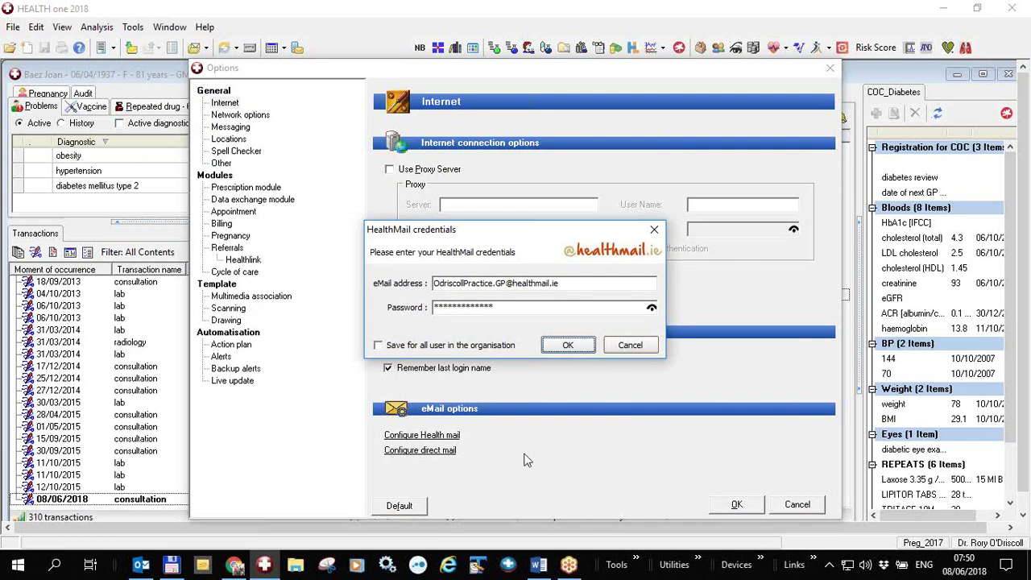
{"action": "left_click", "coordinate": [630, 344]}
{"action": "left_click", "coordinate": [637, 346]}
{"action": "left_click_drag", "start_coordinate": [723, 76], "coordinate": [638, 68]}
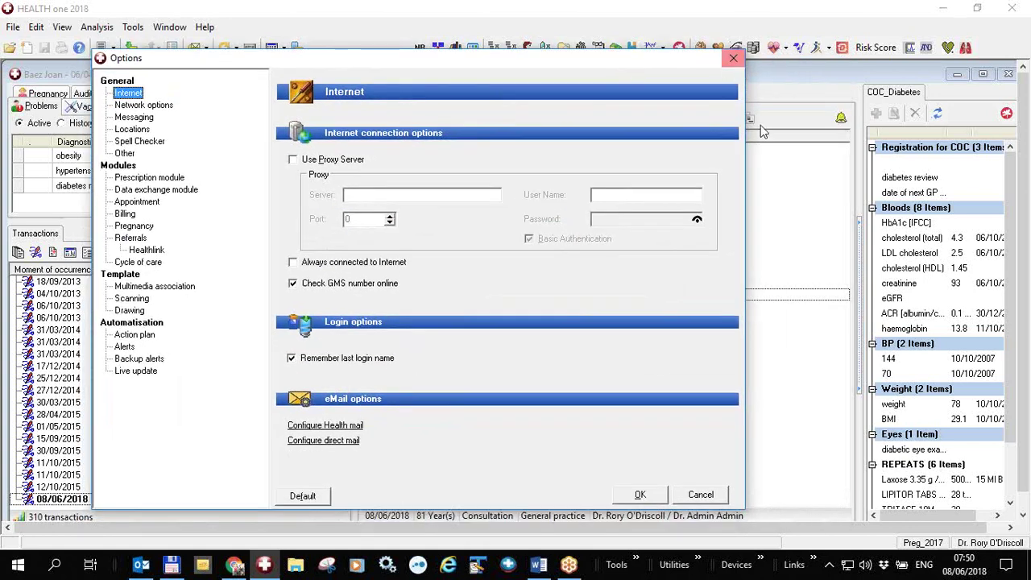
{"action": "key", "text": "Escape"}
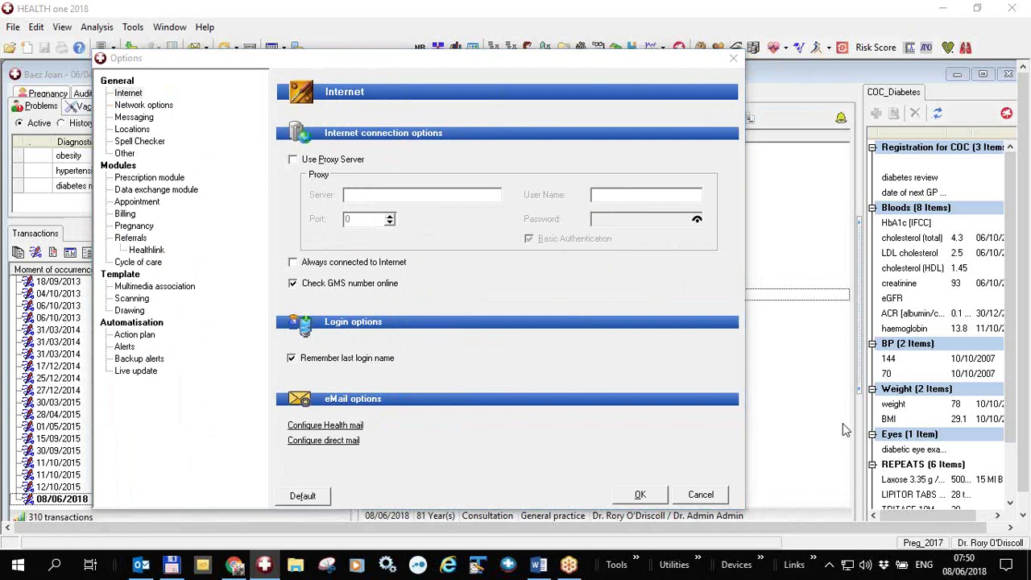